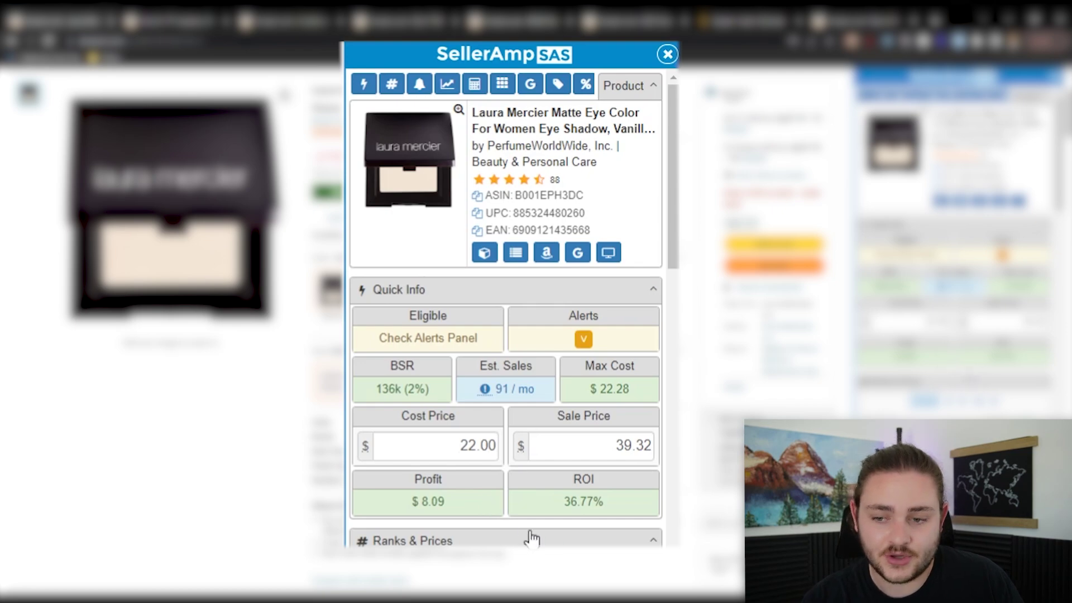
Zoom the Keepa price history of the eye shadow listing into the period from early March to mid-April.
scroll(550, 561, "down", 3)
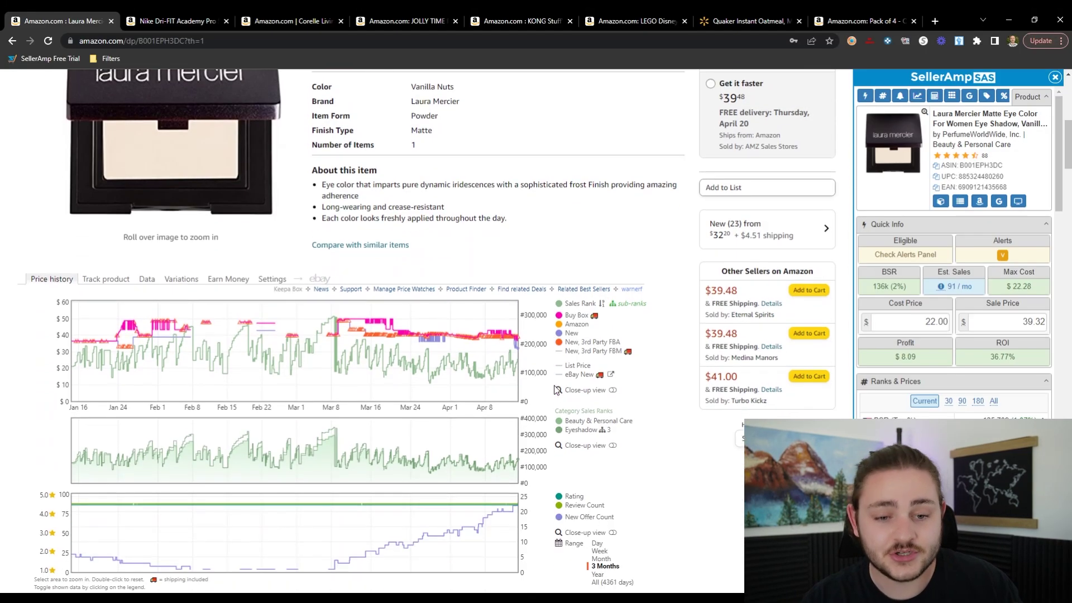
scroll(557, 389, "down", 1)
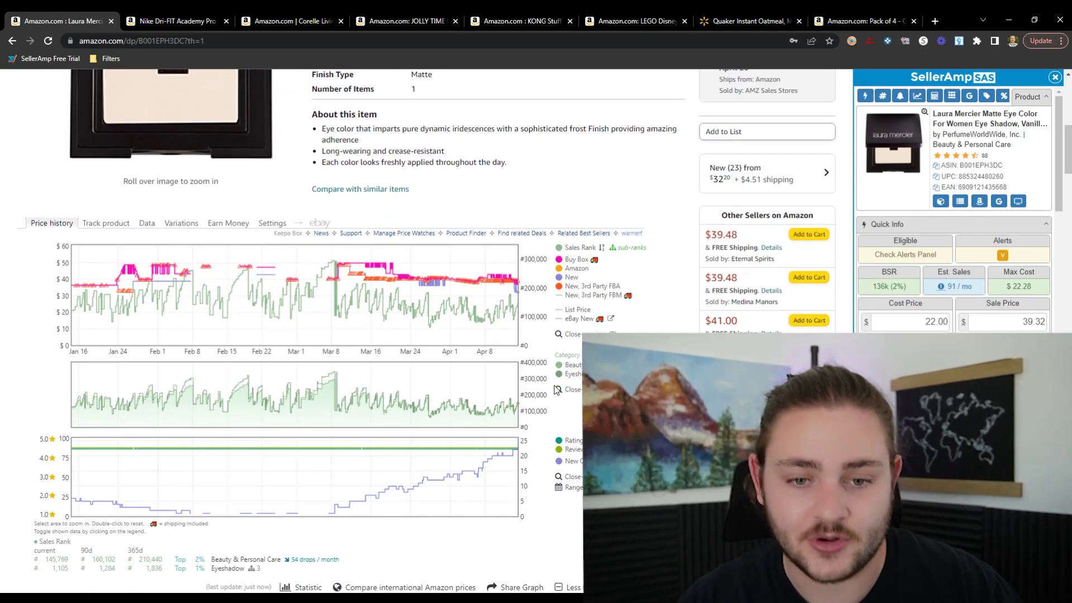
scroll(567, 381, "down", 1)
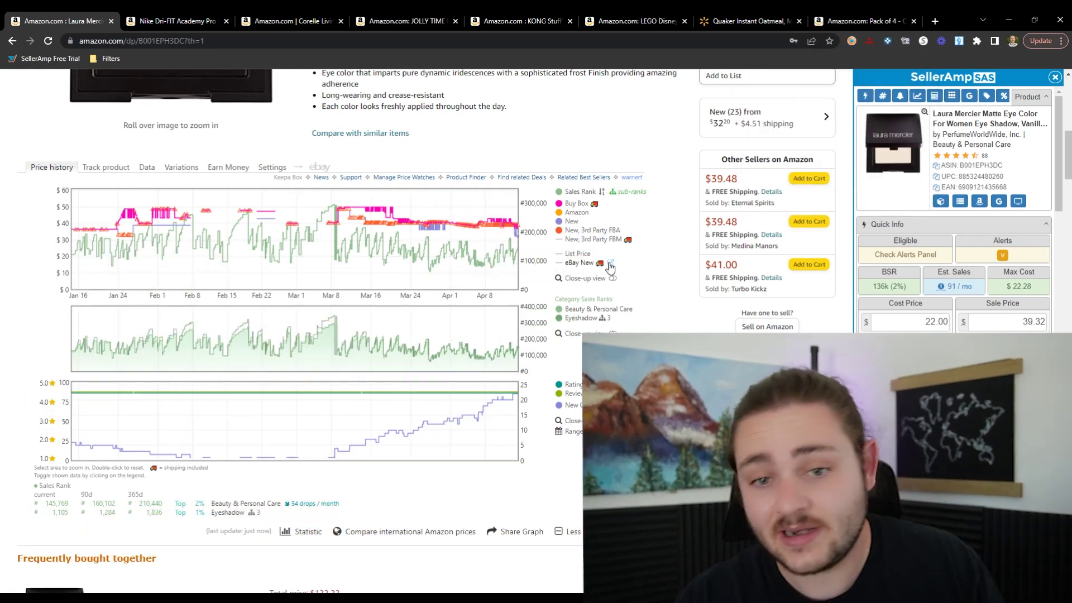
left_click_drag(311, 248, 600, 257)
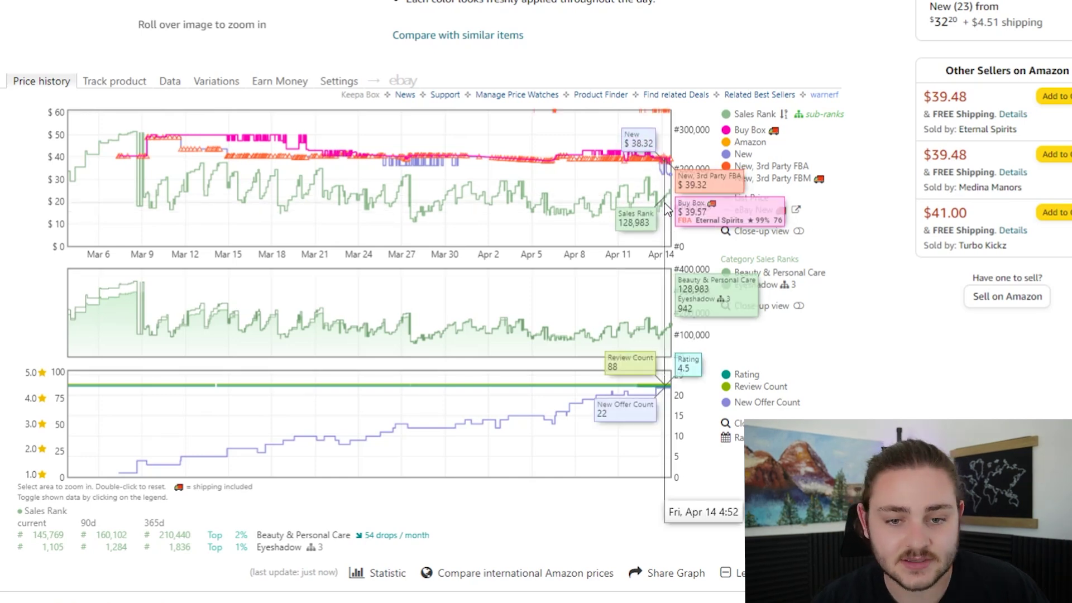
Examine the one-year price history, zooming into late November through late December and returning to the Year range.
left_click(785, 487)
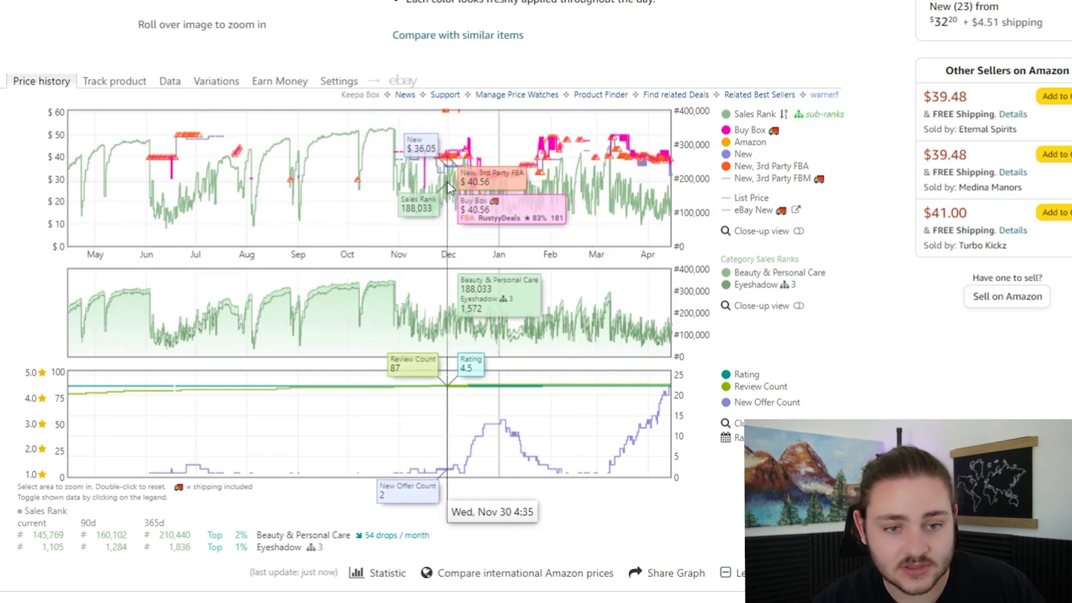
left_click_drag(433, 180, 488, 178)
left_click(600, 225)
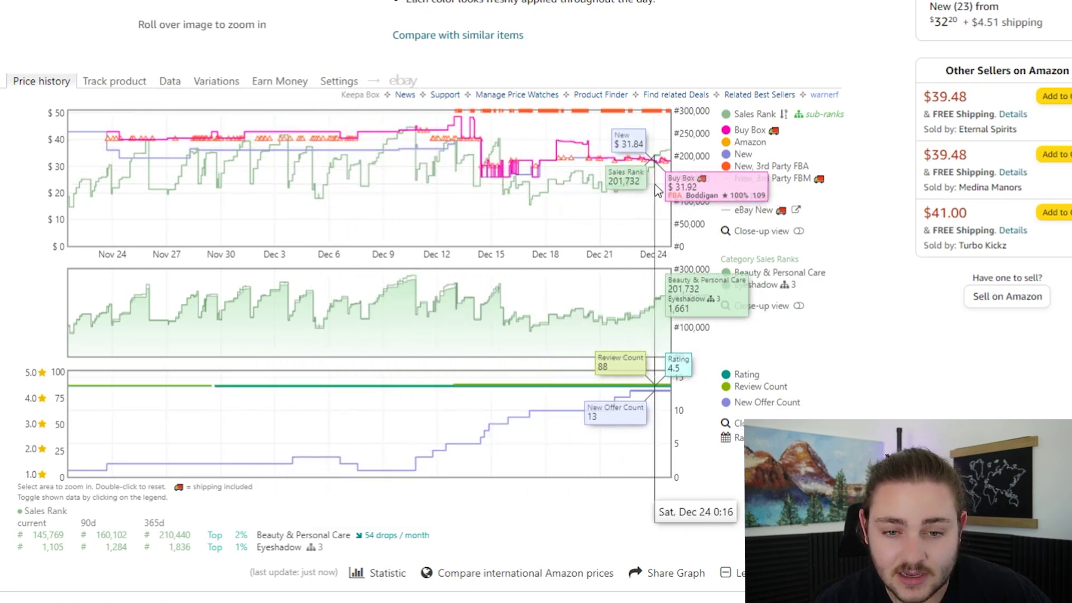
left_click(605, 455)
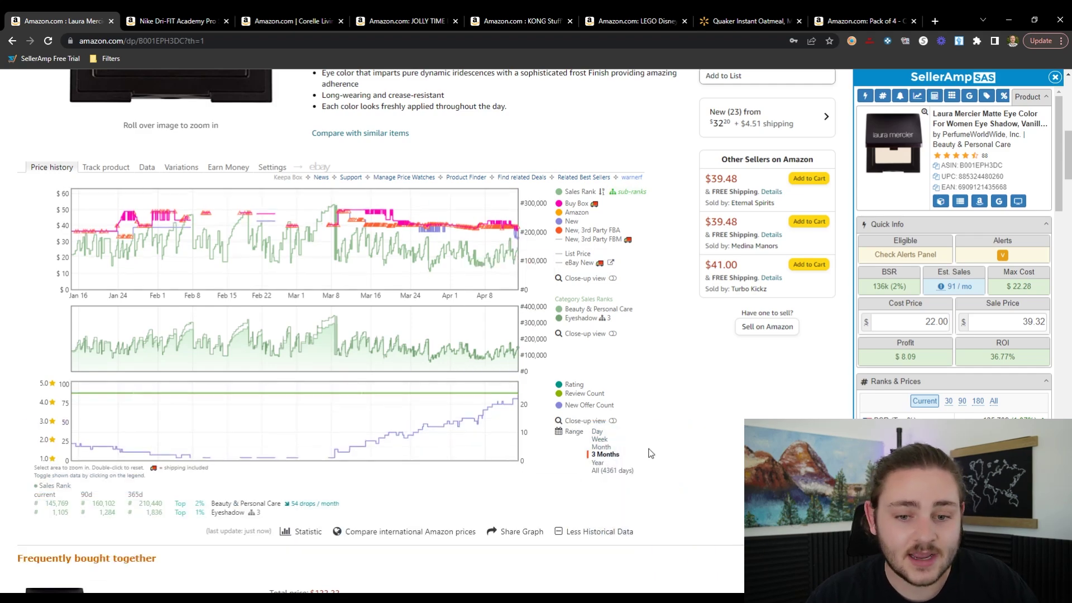
left_click(598, 463)
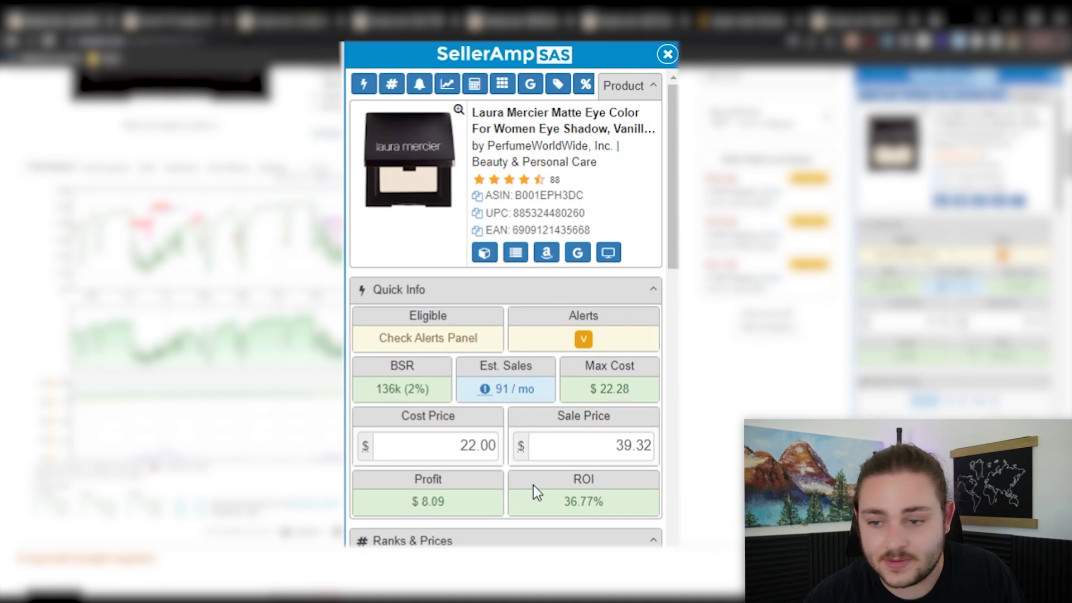
Set the eye shadow's sale price to 31.00 in the profit calculator and check the resulting profit.
double_click(999, 322)
type("31.86")
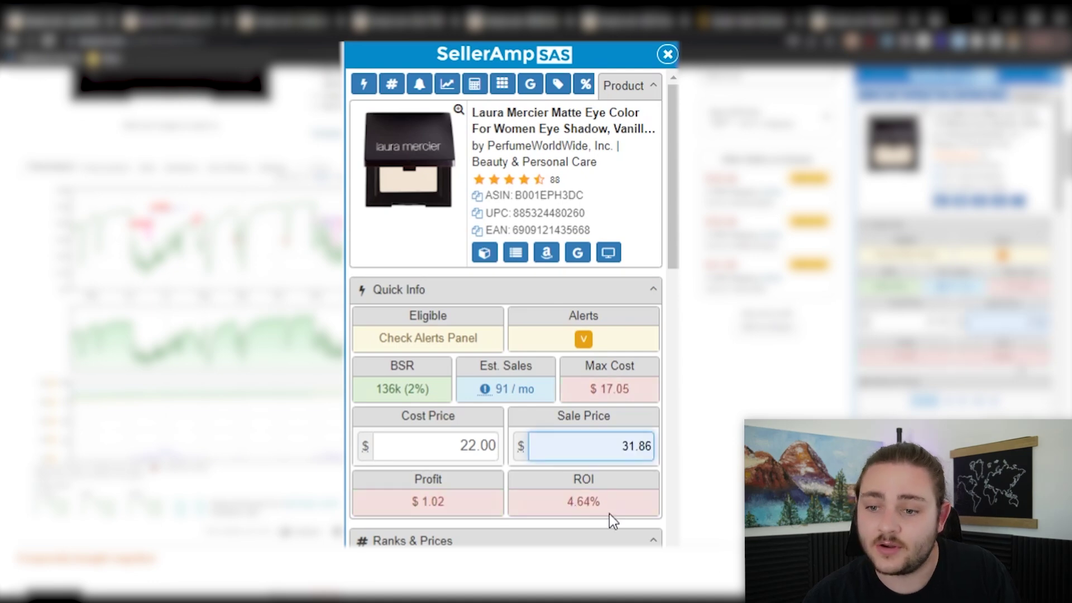
left_click(638, 511)
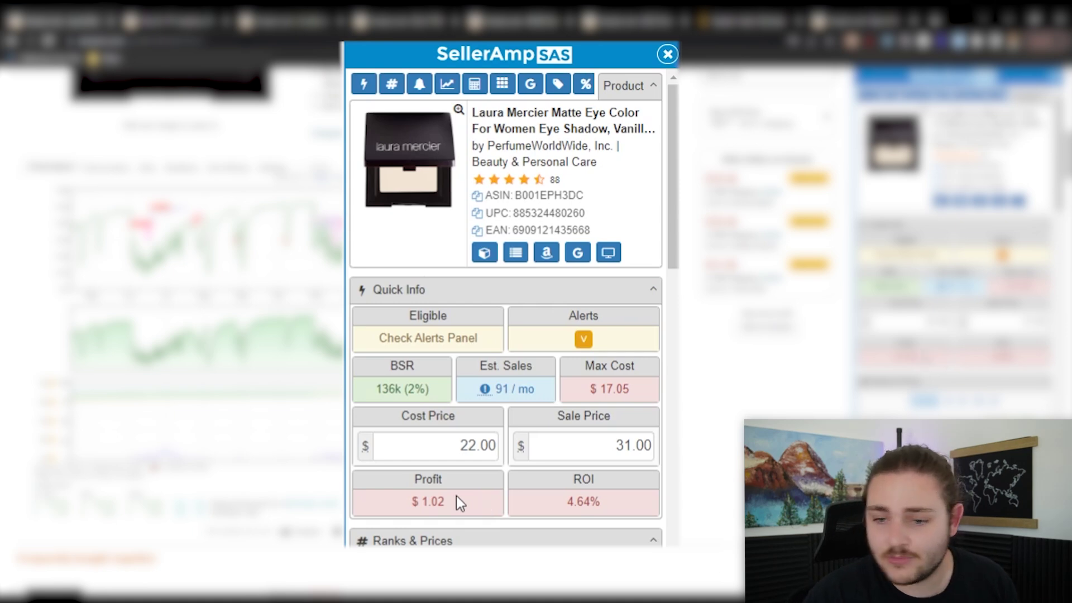
left_click_drag(472, 500, 416, 502)
left_click(694, 370)
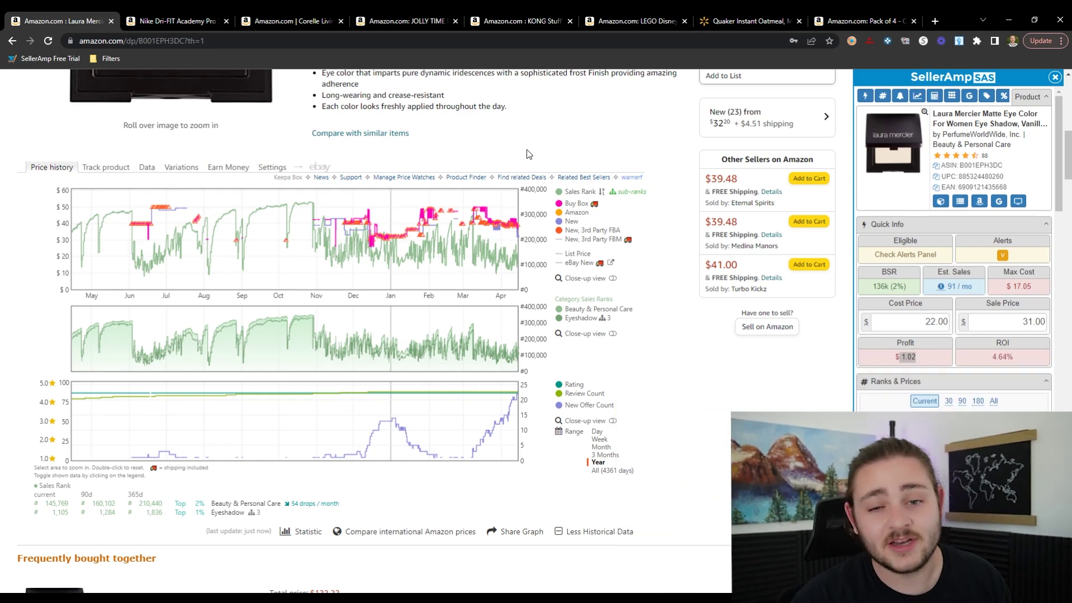
Review the yearly price chart once more and close the Laura Mercier product page.
scroll(524, 288, "up", 1)
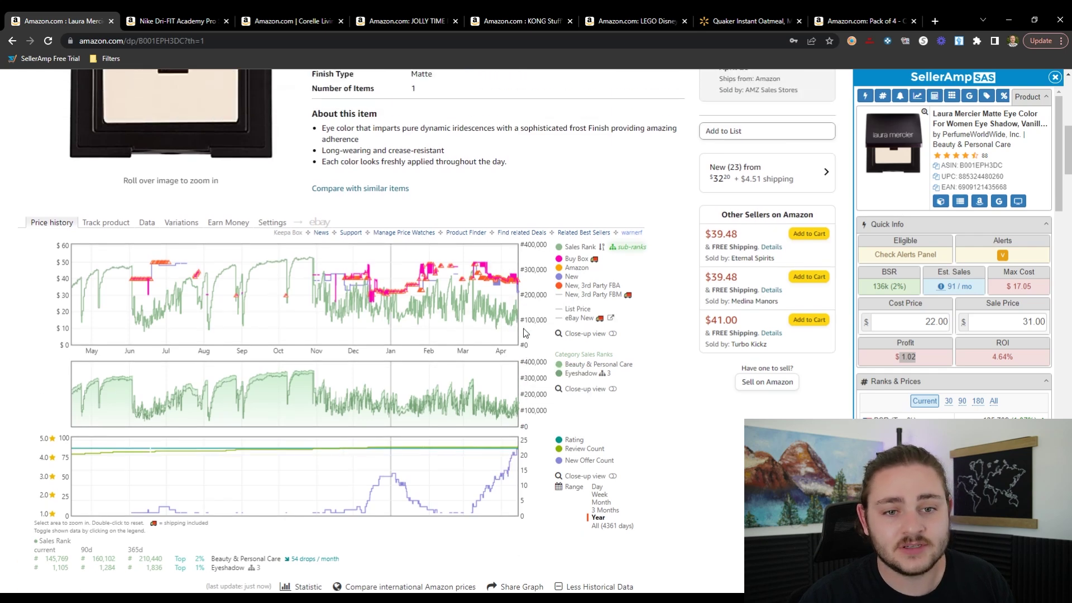
scroll(524, 328, "down", 2)
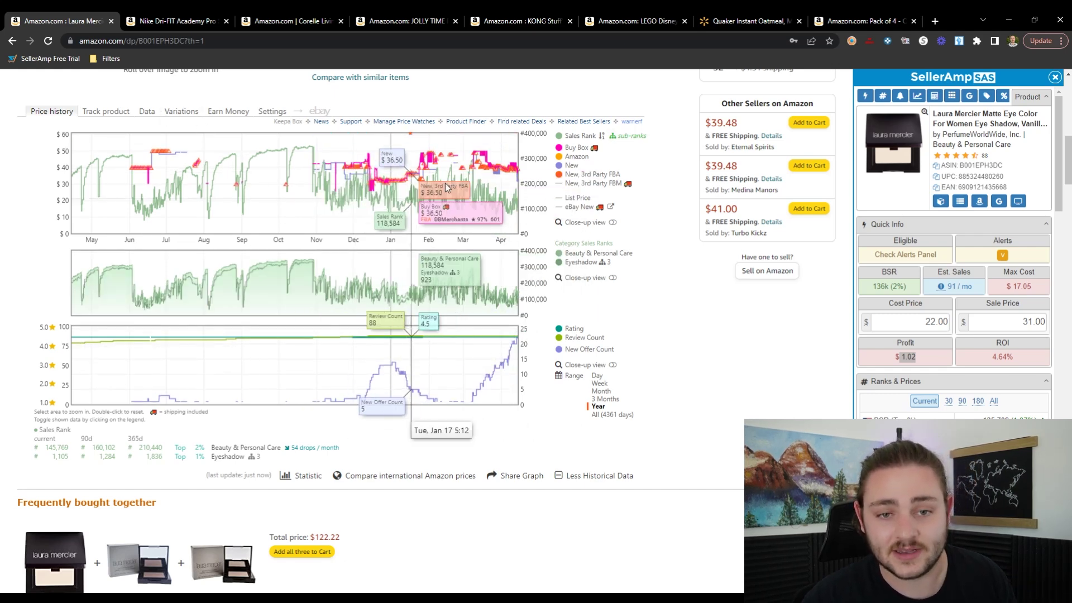
left_click(111, 21)
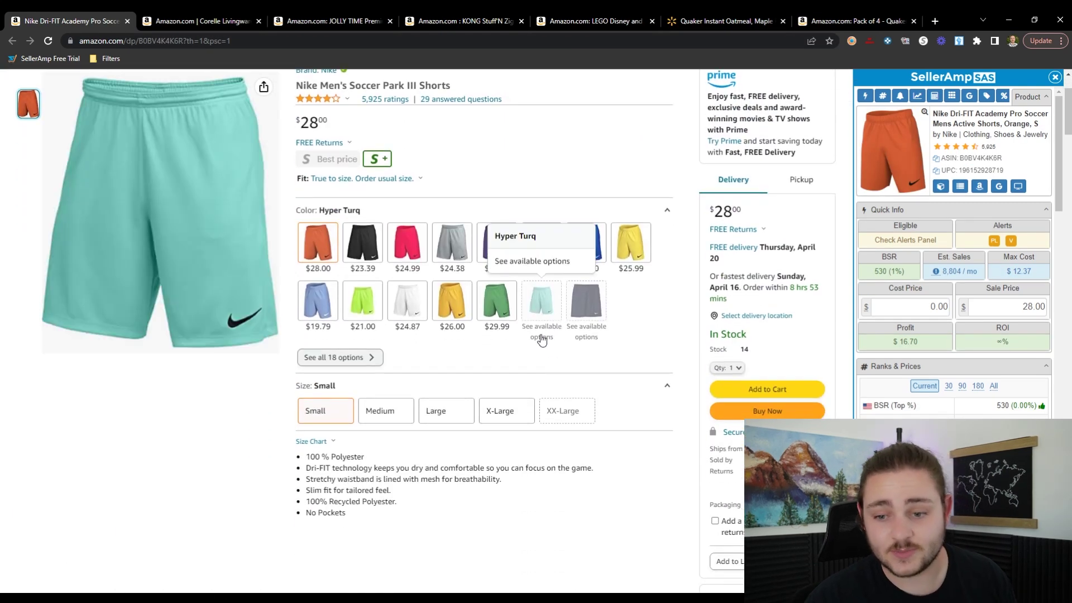
Set the Nike shorts' cost price to 12.00 in the profit calculator and check the sale price.
scroll(621, 275, "up", 2)
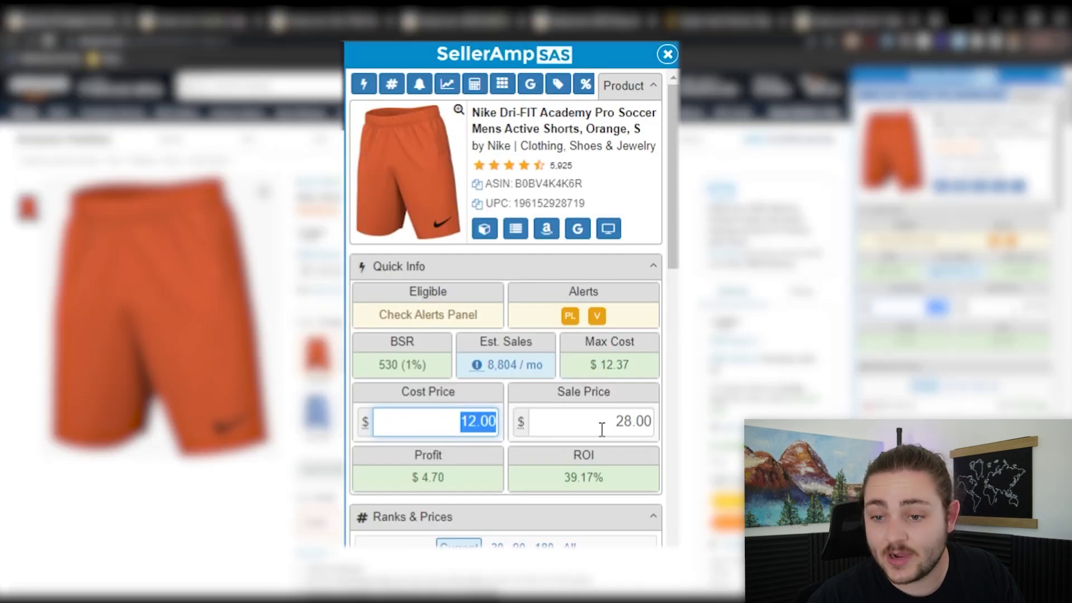
left_click(1013, 312)
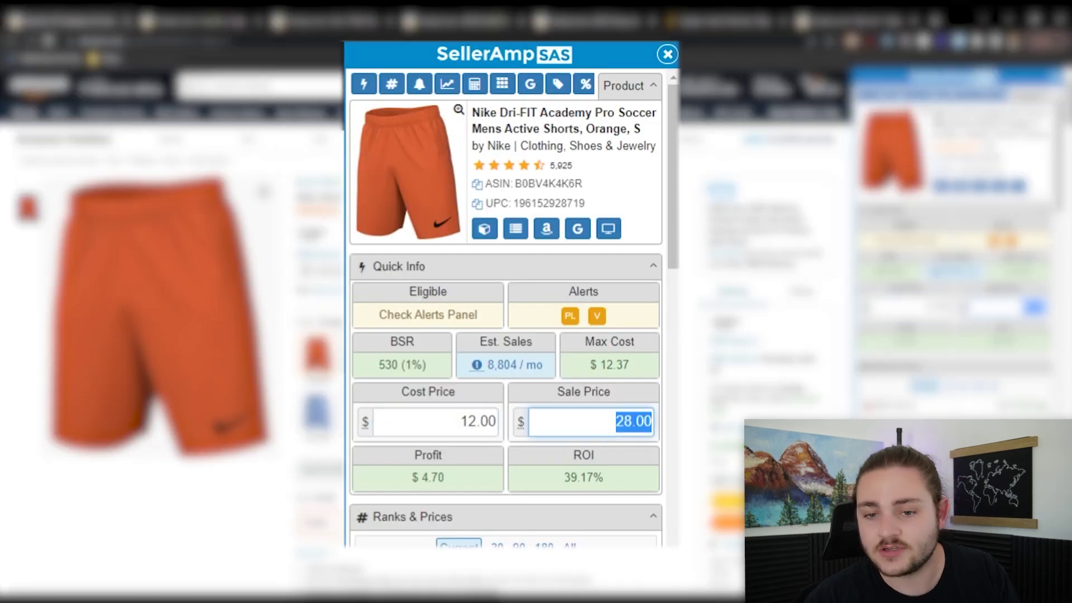
scroll(712, 325, "down", 1)
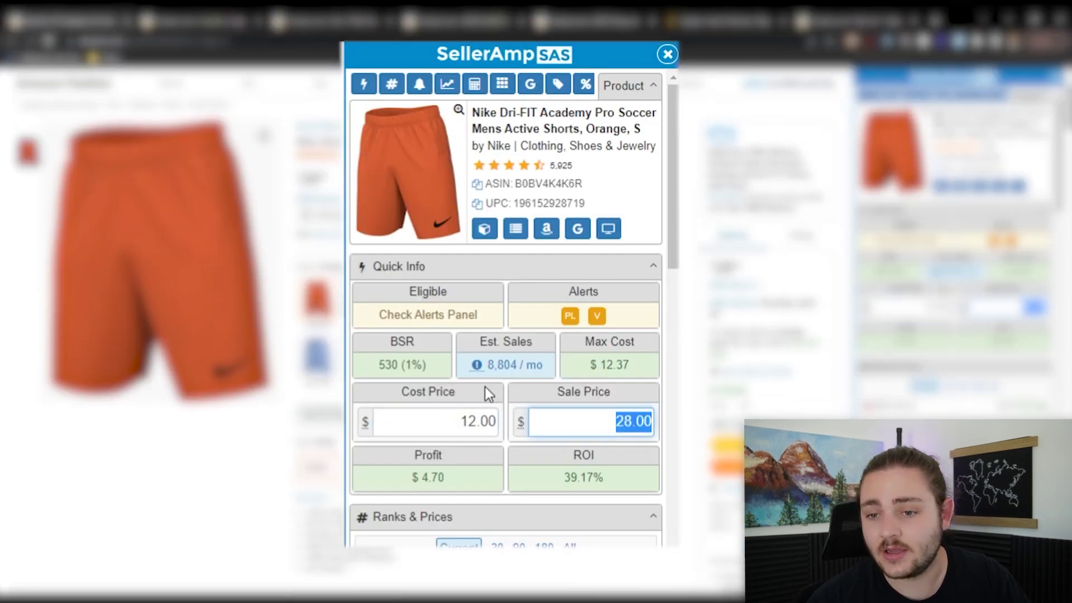
Examine the Nike shorts' estimated monthly sales and the information note attached to that figure.
left_click_drag(490, 366, 525, 365)
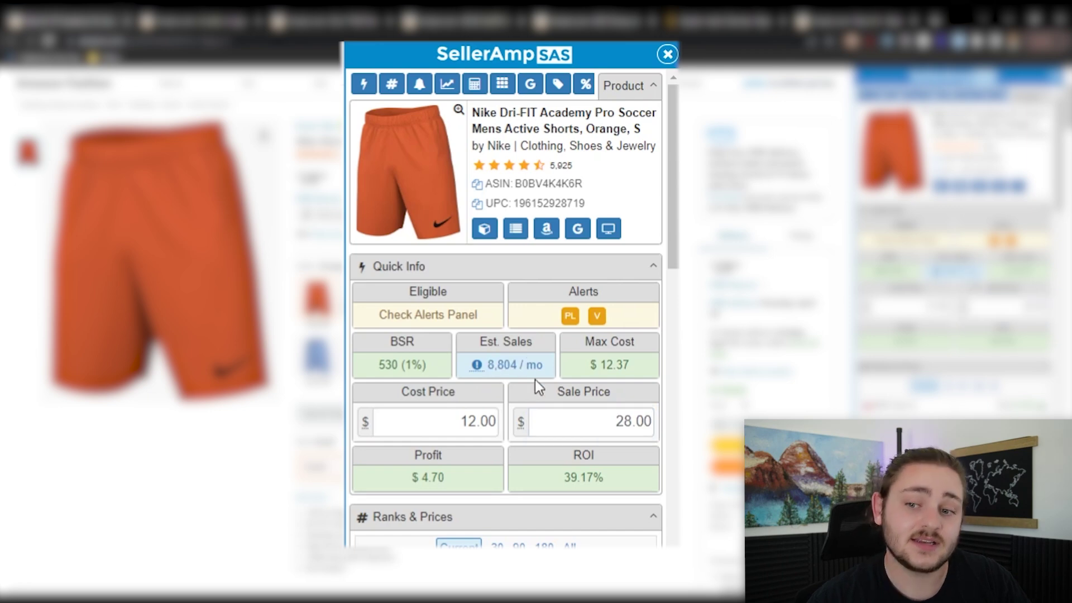
mouse_move(478, 373)
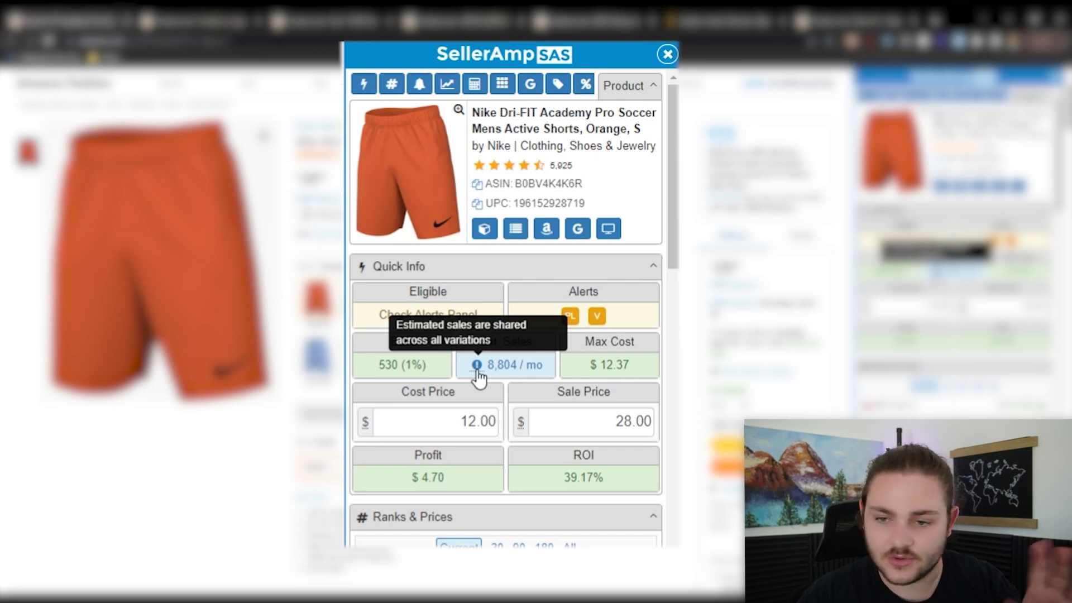
left_click_drag(488, 365, 546, 369)
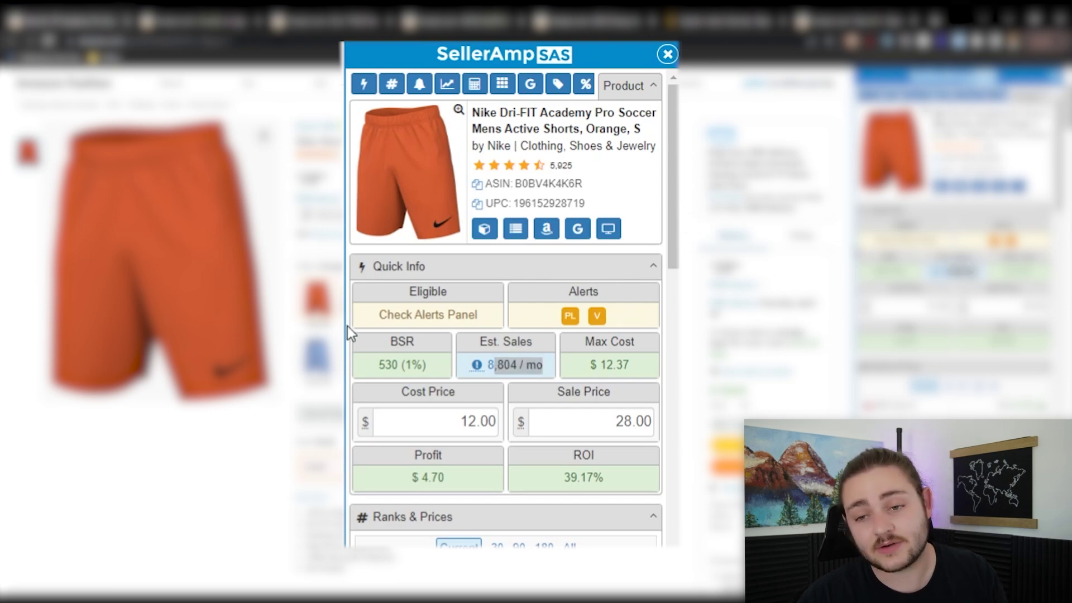
left_click_drag(528, 366, 462, 376)
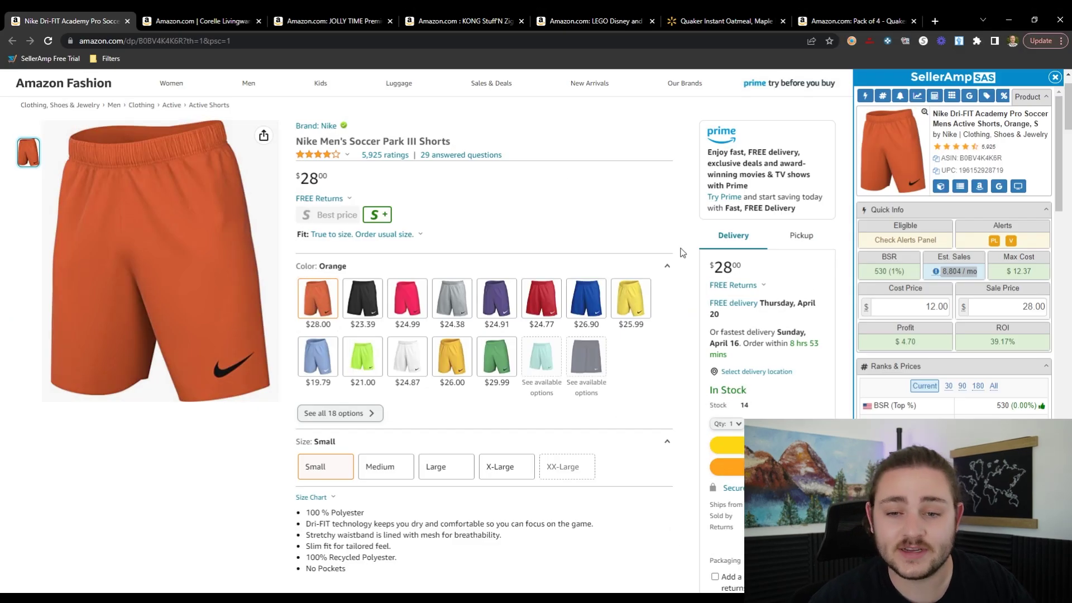
left_click(682, 253)
Display the Keepa variations table for the Nike shorts listing and look over its rows.
scroll(693, 285, "down", 3)
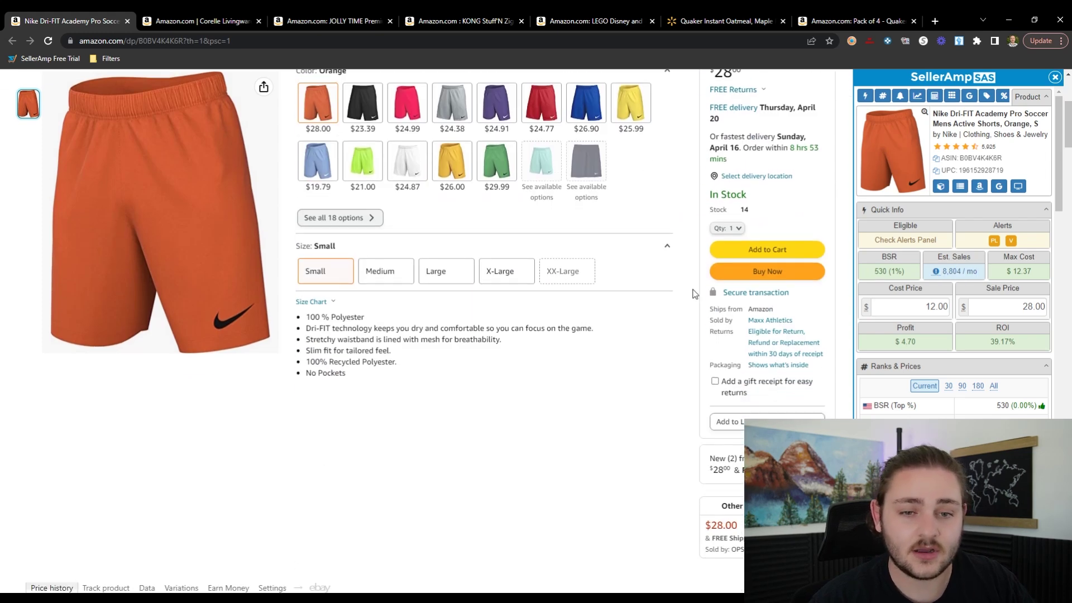
scroll(694, 295, "down", 5)
scroll(391, 293, "up", 2)
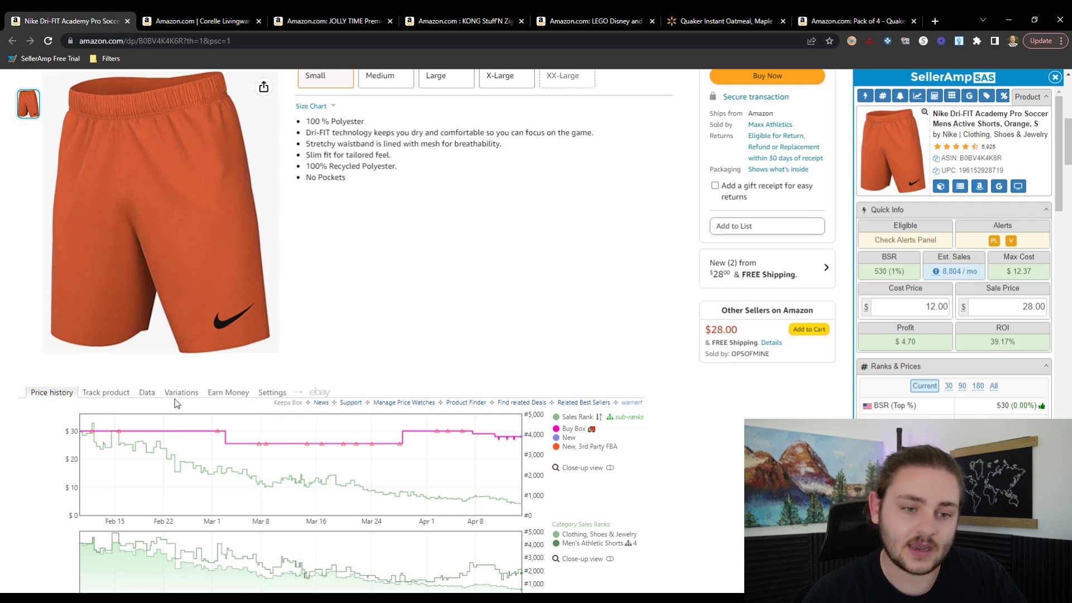
left_click(179, 394)
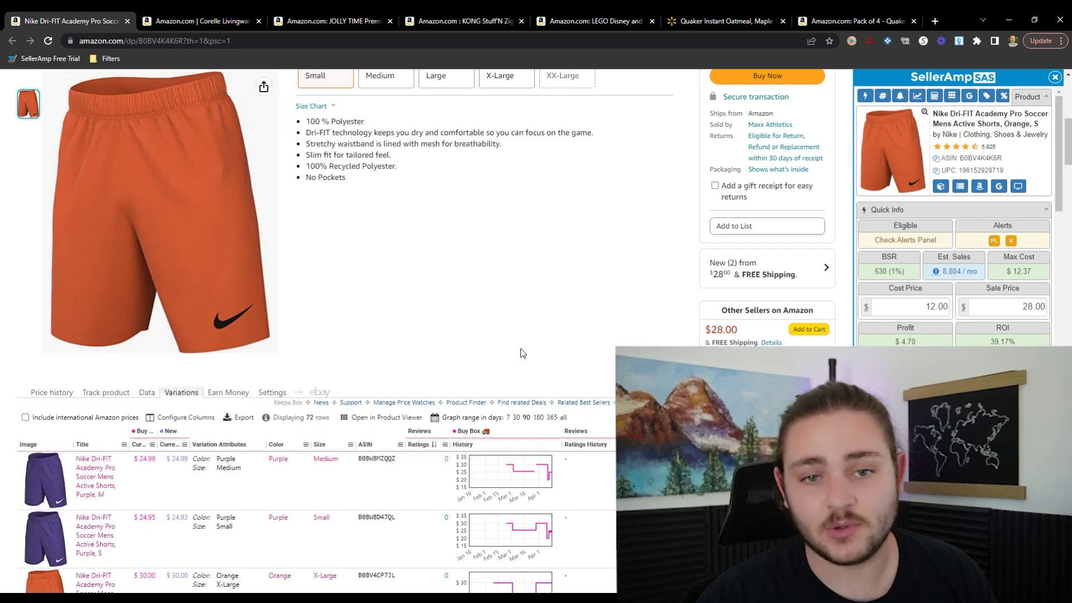
scroll(517, 357, "up", 8)
scroll(270, 283, "down", 7)
scroll(287, 277, "down", 3)
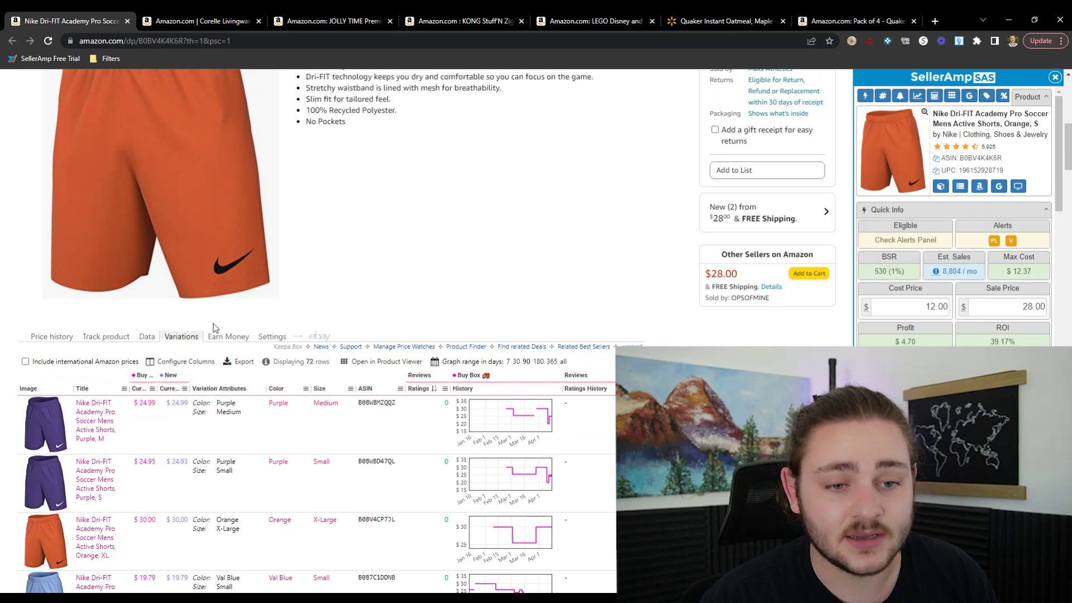
scroll(205, 333, "down", 1)
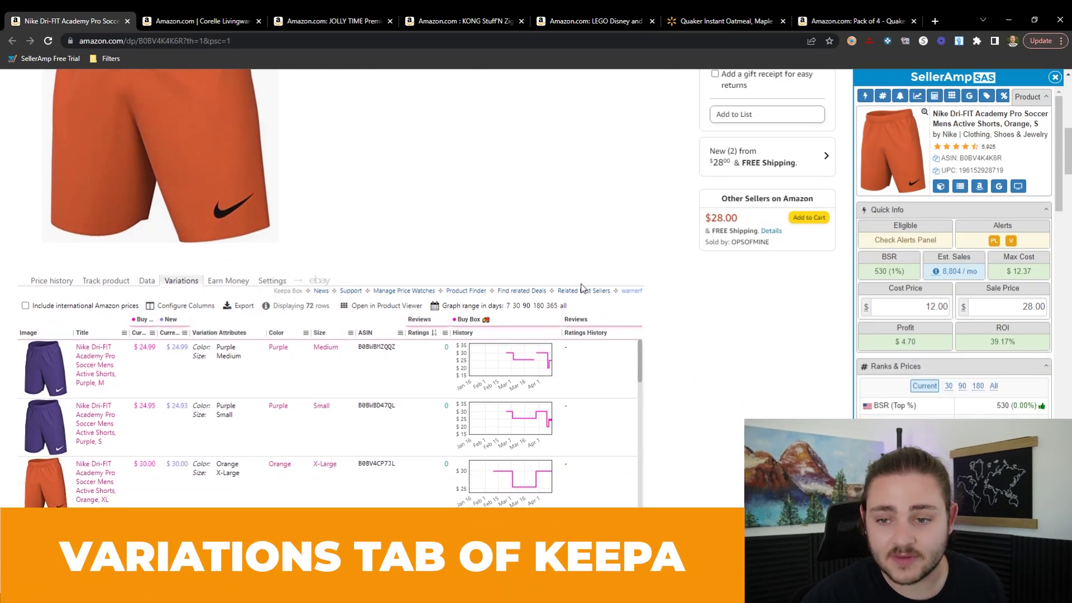
Copy the orange Nike shorts' ASIN B0BV4K4K6R.
left_click(937, 160)
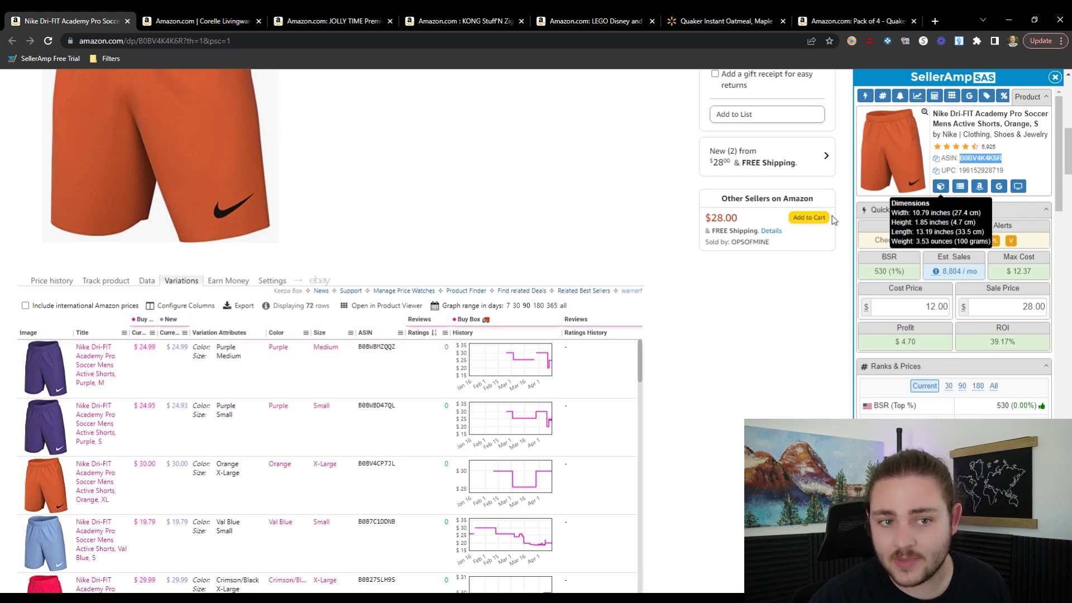
left_click(178, 41)
double_click(203, 41)
type("c")
Filter the variations table to rows whose ASIN contains B0BV4K4K6R.
left_click(398, 155)
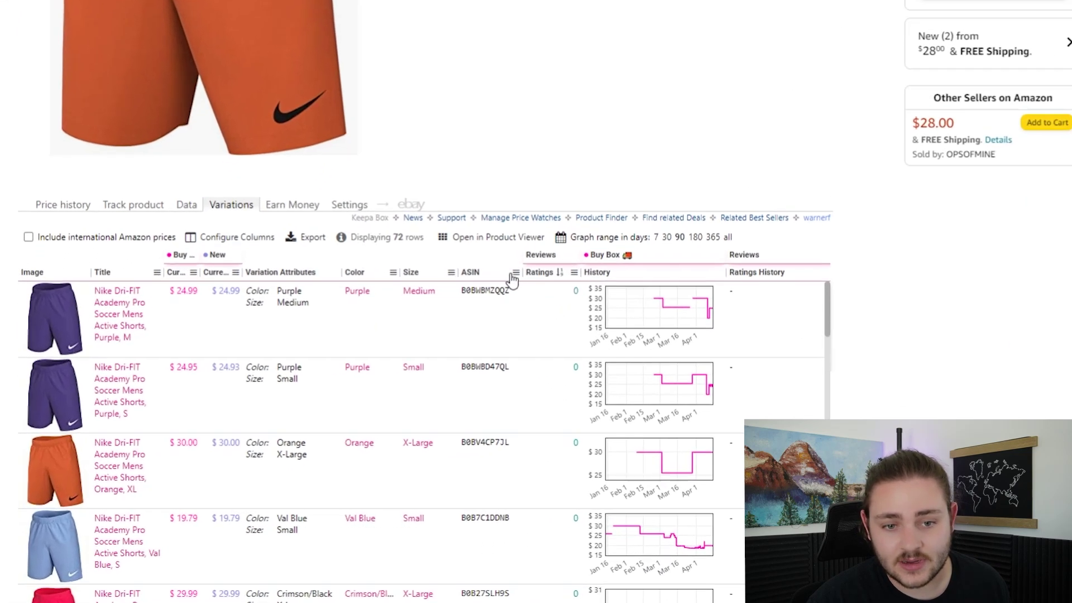
left_click(400, 333)
key("ctrl+v")
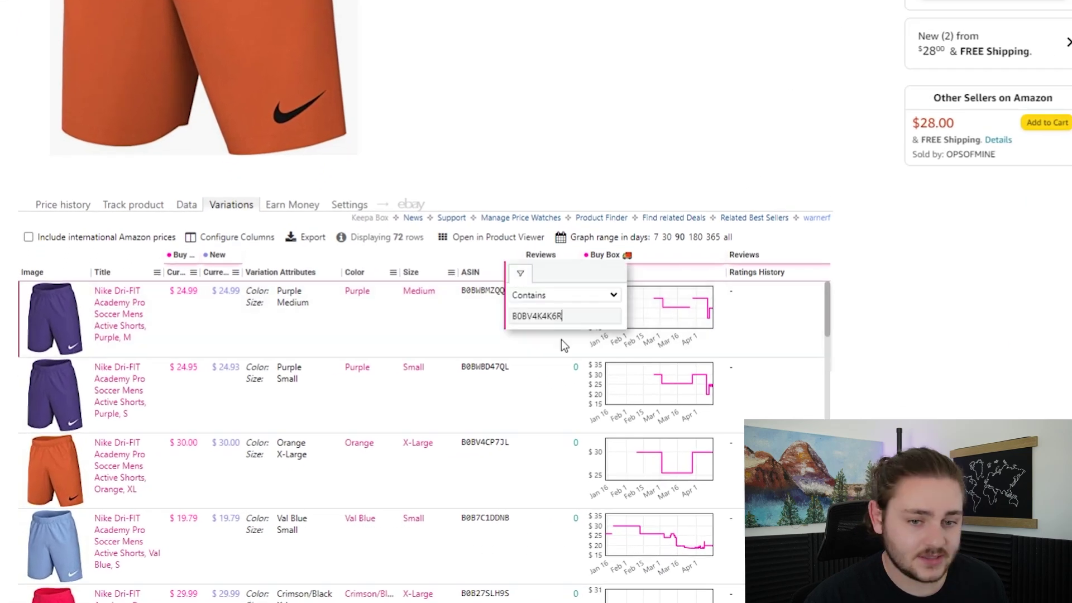
left_click(594, 443)
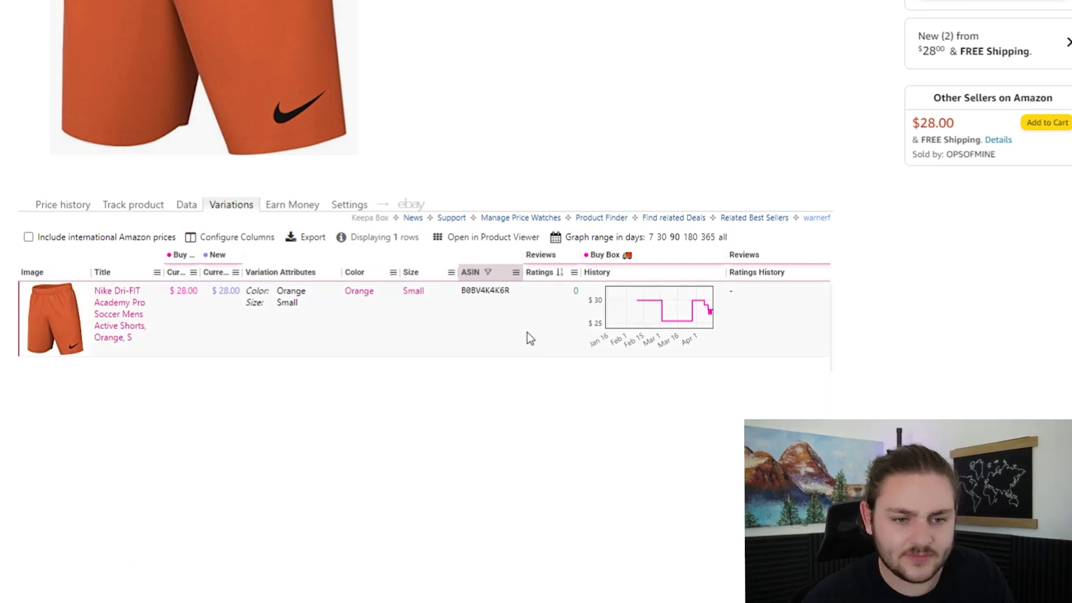
Check the ratings count and ratings history of the filtered orange Small variation.
scroll(527, 333, "right", 3)
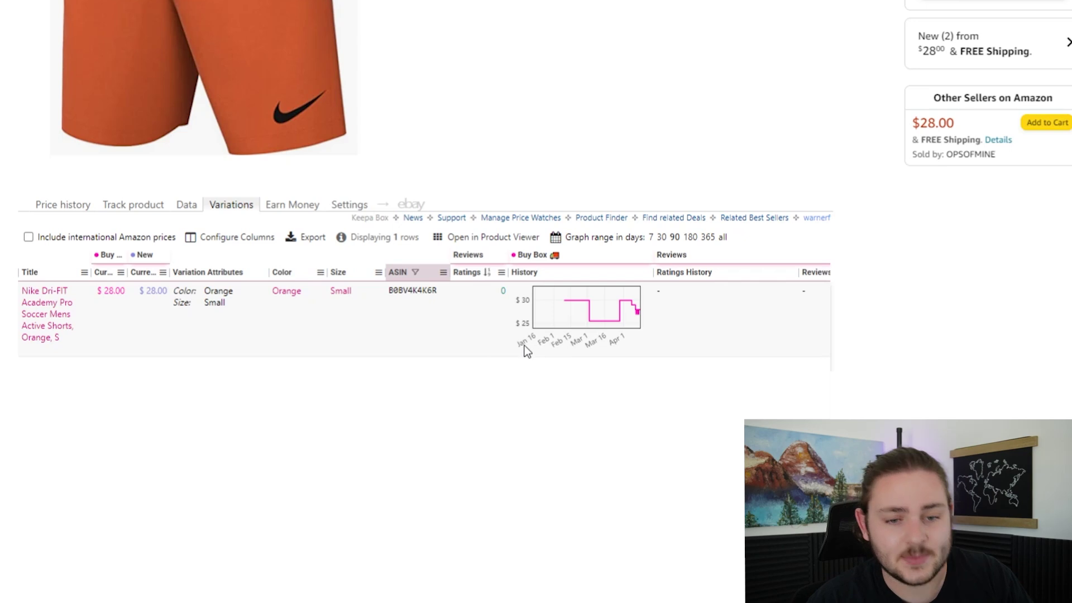
left_click(507, 292)
left_click(701, 316)
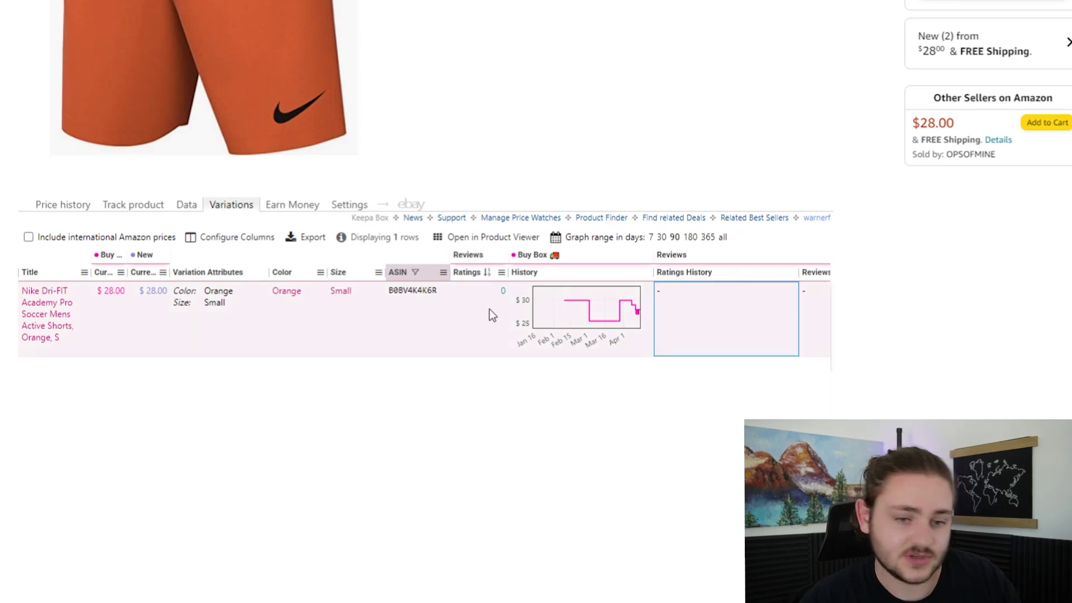
Clear the ASIN filter from the variations table and change the sorting of the ratings column.
left_click(443, 274)
double_click(464, 314)
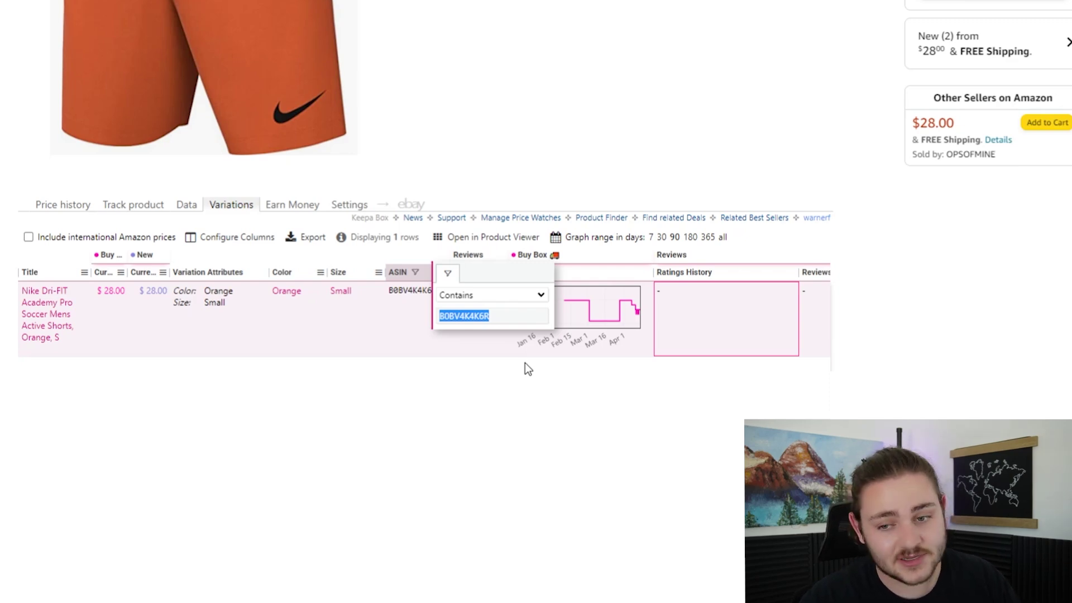
key("BackSpace")
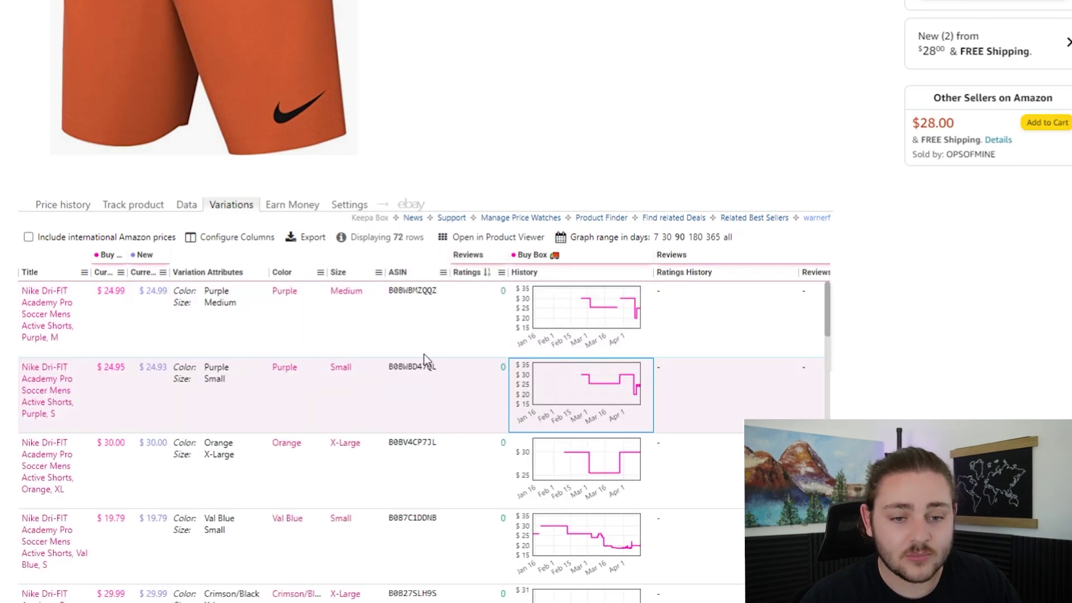
left_click(480, 274)
left_click(484, 278)
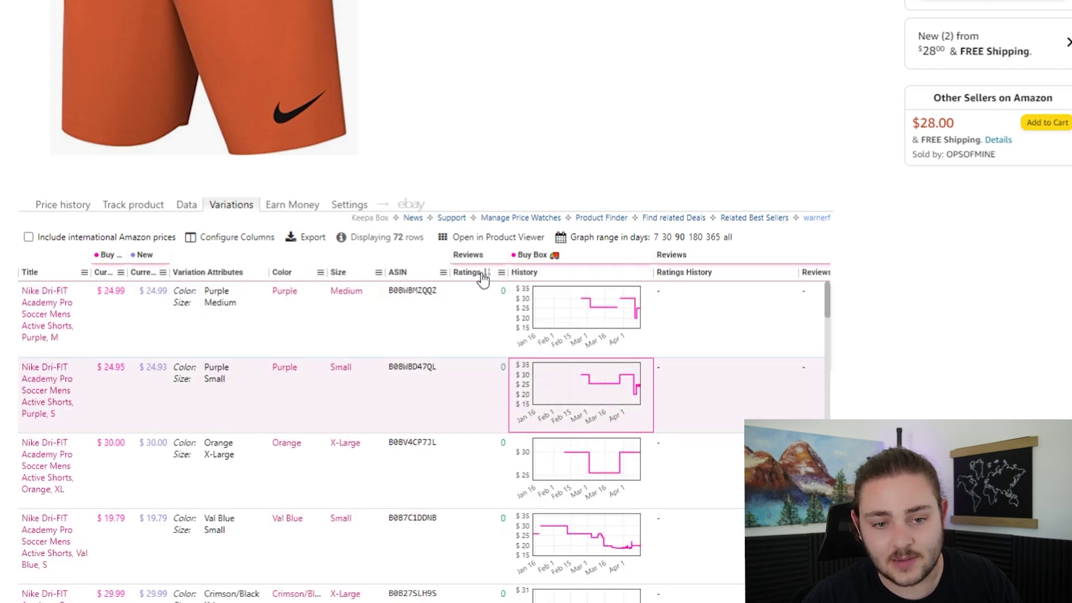
Sort the variations table by ratings count from highest to lowest and check the top variations' ratings history graphs.
left_click(484, 277)
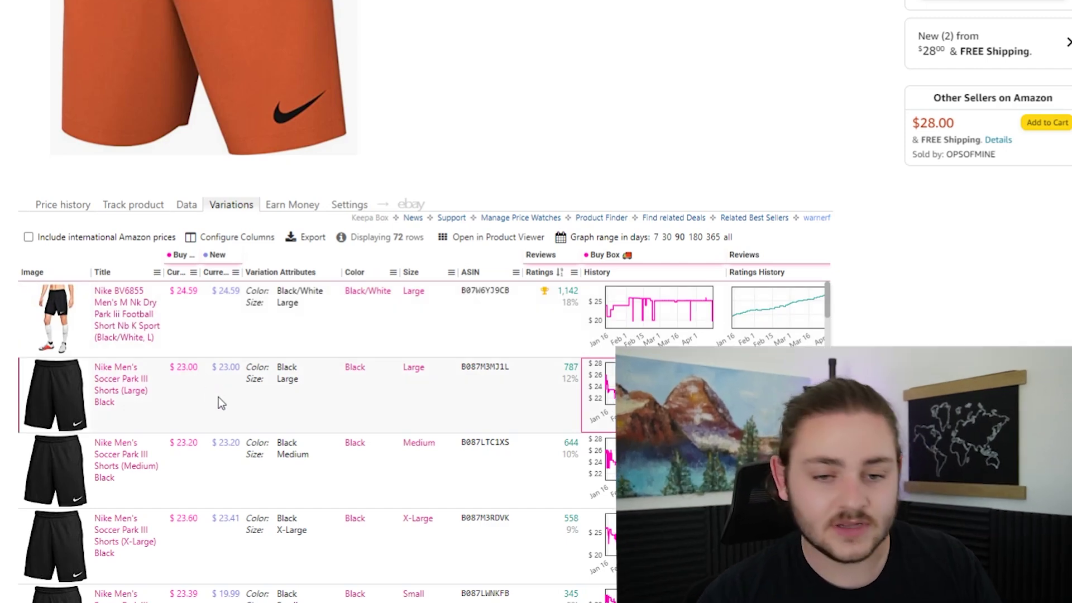
scroll(528, 433, "right", 3)
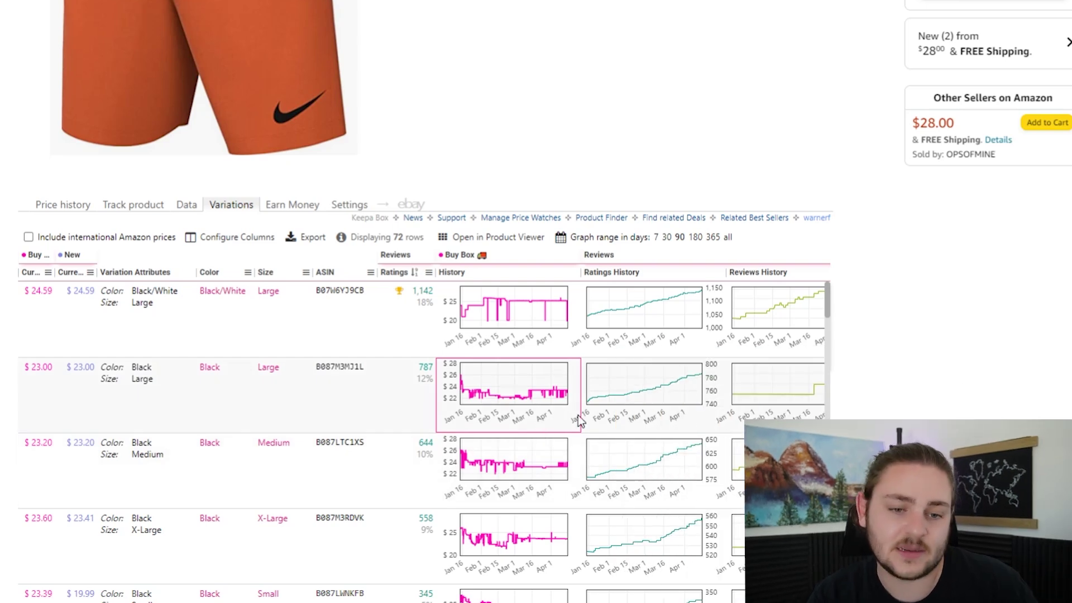
mouse_move(590, 326)
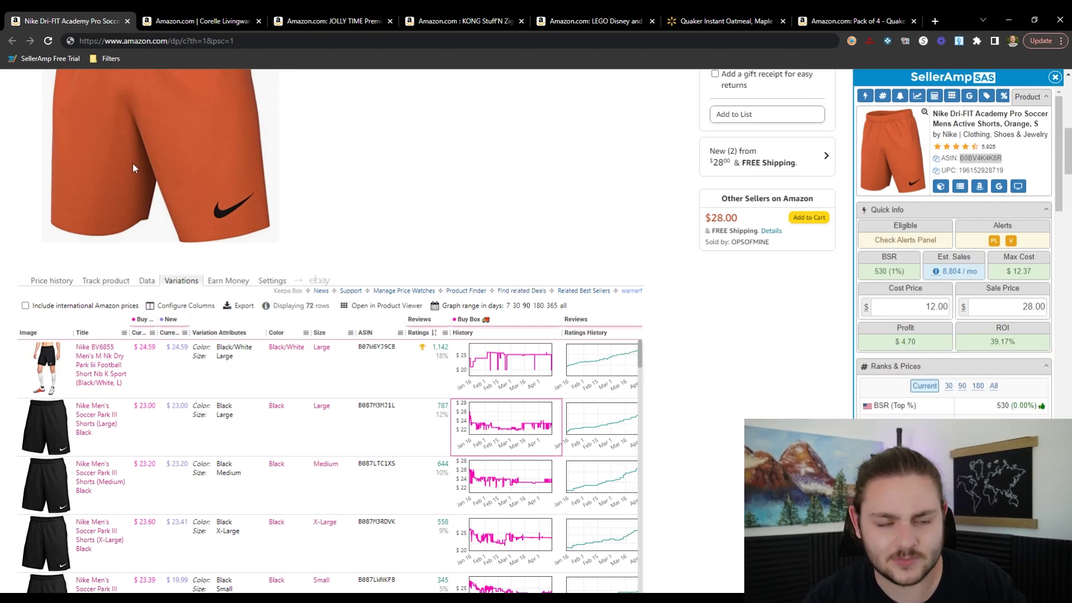
Compare the ratings history graphs of the variations further down the sorted table with those of the best-rated ones.
scroll(488, 410, "down", 8)
scroll(488, 411, "right", 2)
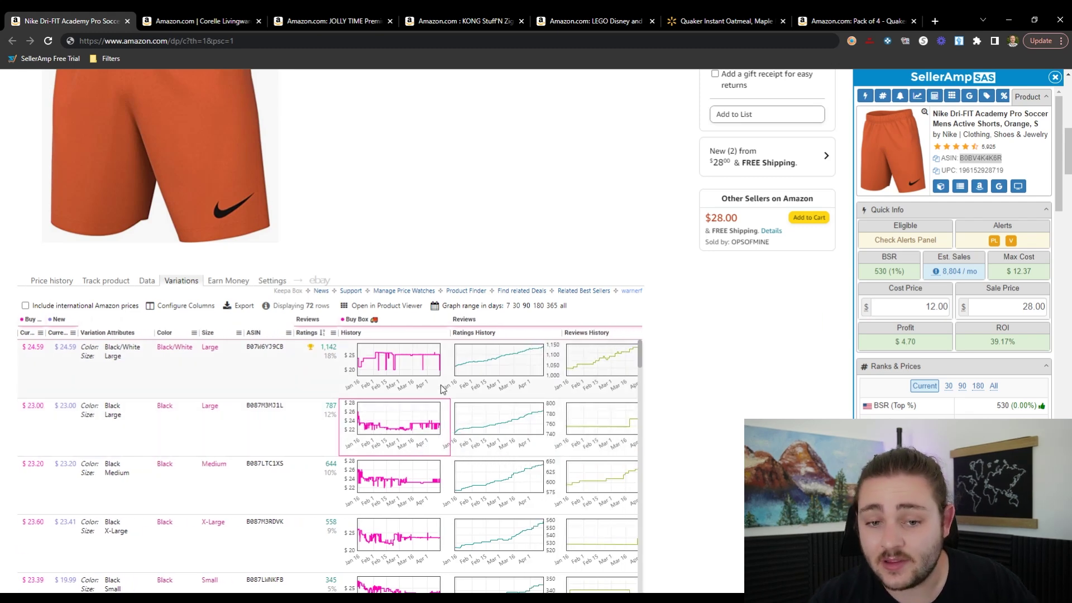
scroll(488, 413, "down", 10)
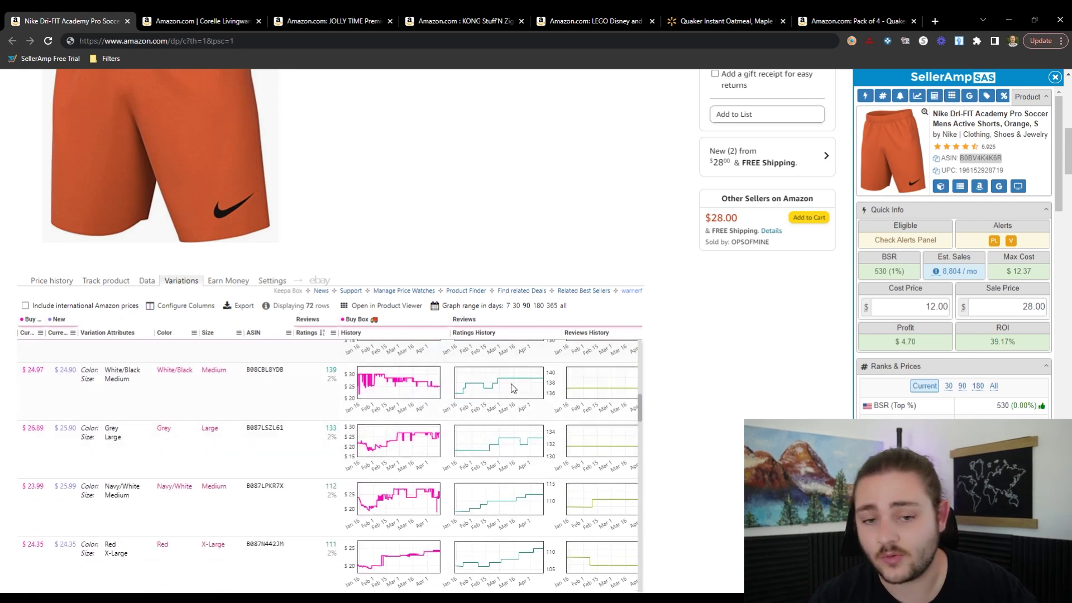
scroll(514, 446, "down", 15)
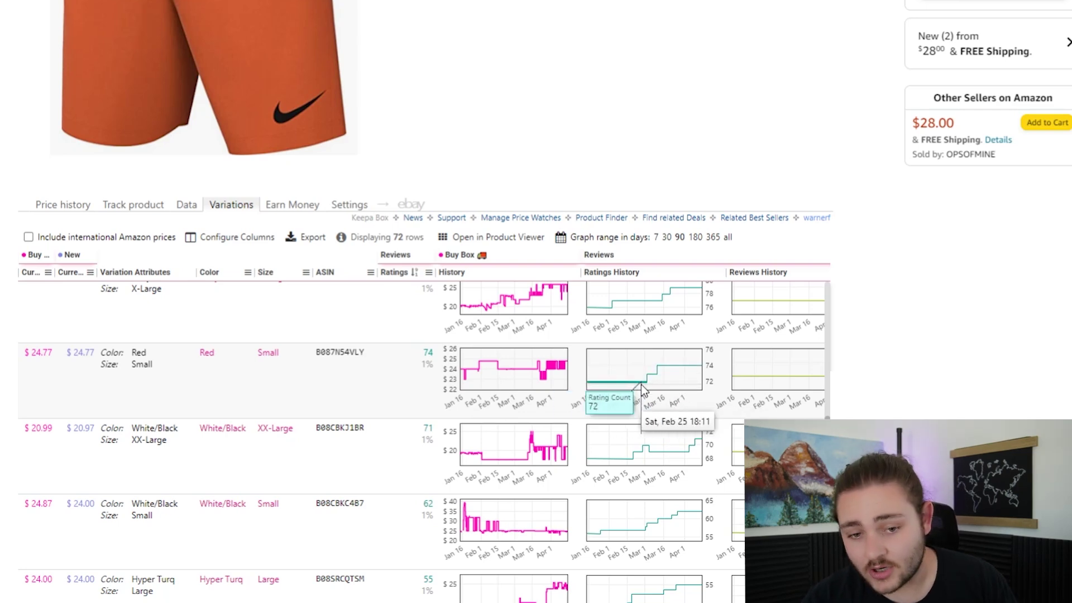
scroll(641, 380, "up", 10)
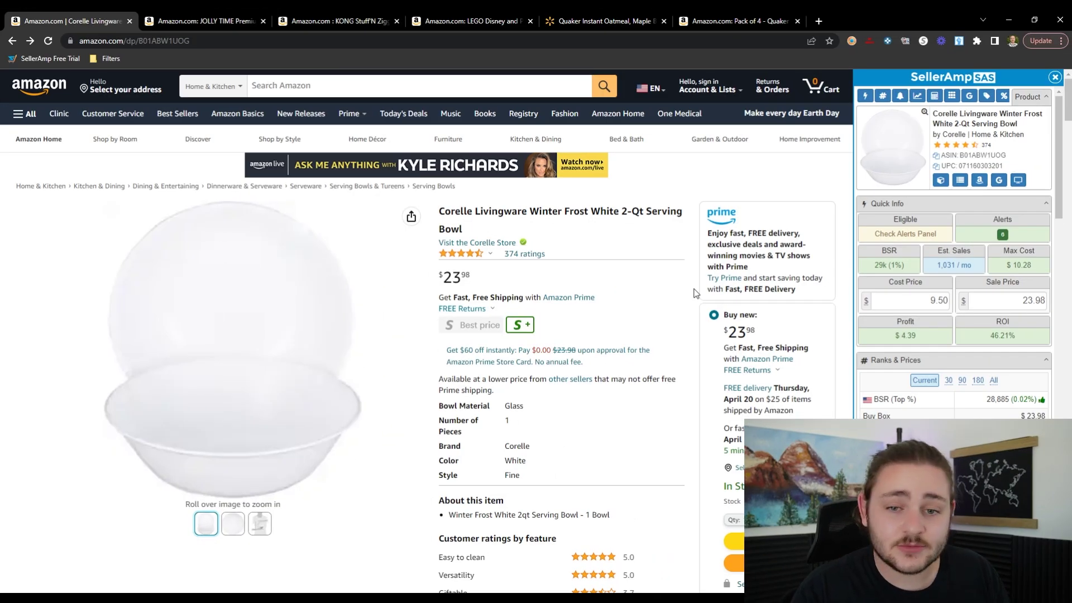
Review the Corelle serving bowl's Keepa price history and check its profit and ROI at a sale price of 21.50.
scroll(642, 330, "down", 1)
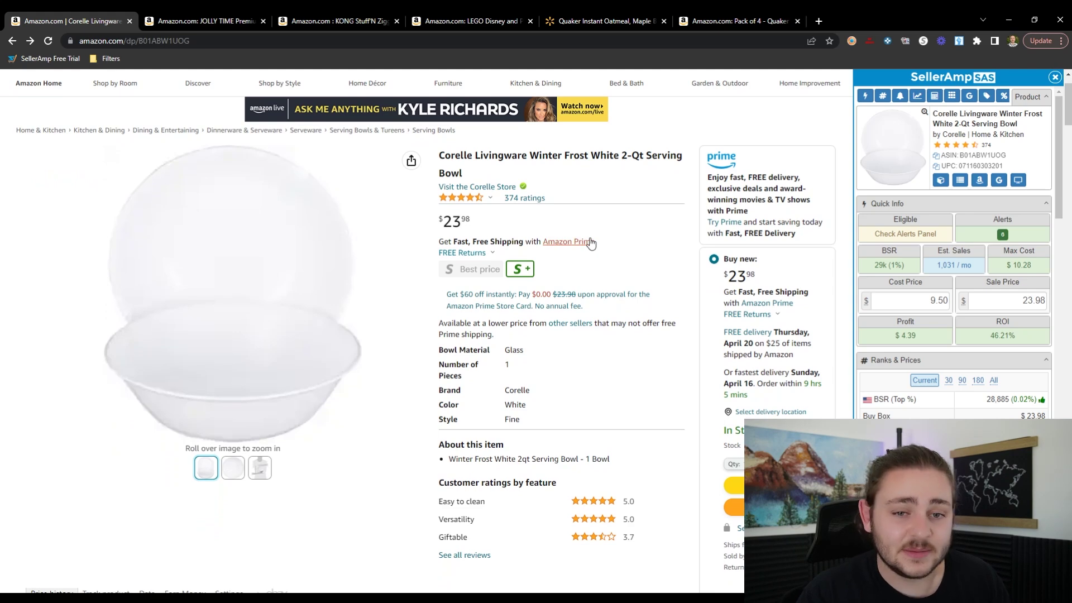
scroll(598, 226, "down", 2)
left_click(912, 308)
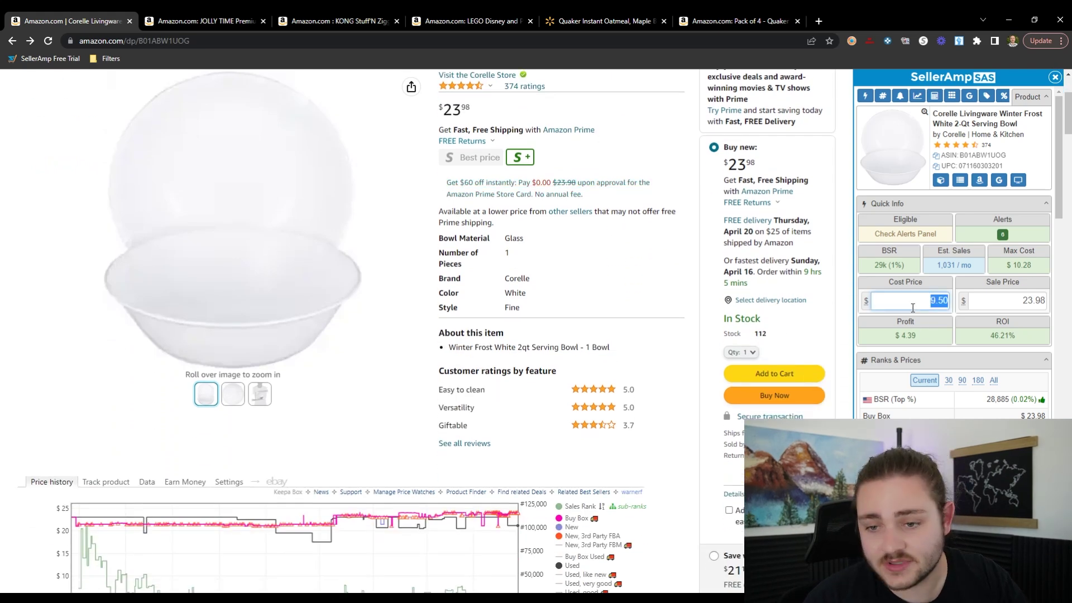
left_click(973, 302)
scroll(510, 347, "down", 4)
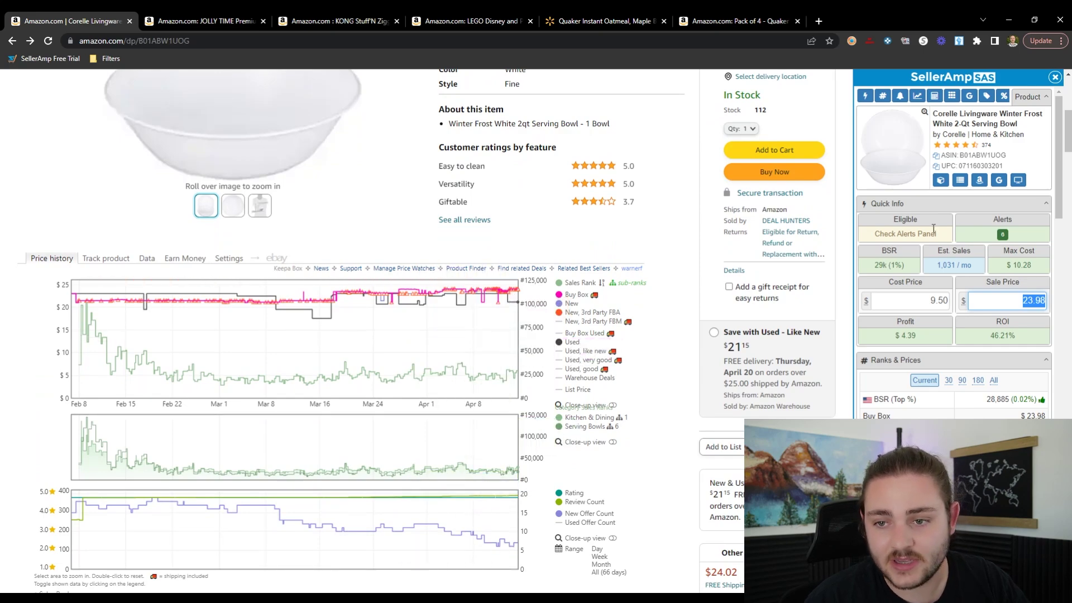
scroll(558, 312, "up", 7)
scroll(557, 320, "down", 5)
scroll(557, 320, "down", 2)
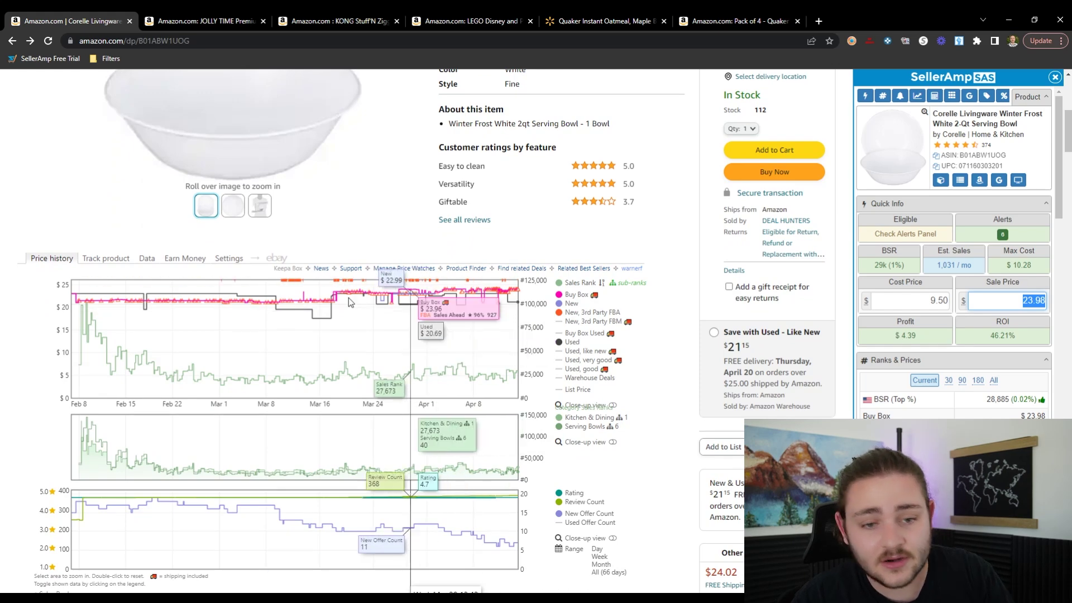
type("21.5")
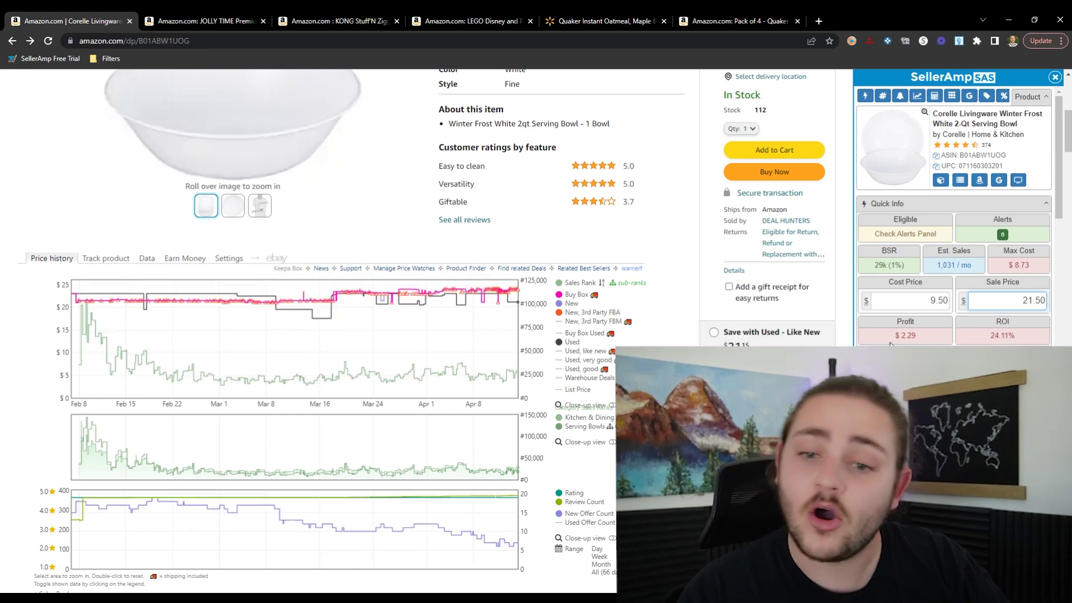
left_click_drag(900, 335, 931, 341)
left_click(1004, 337)
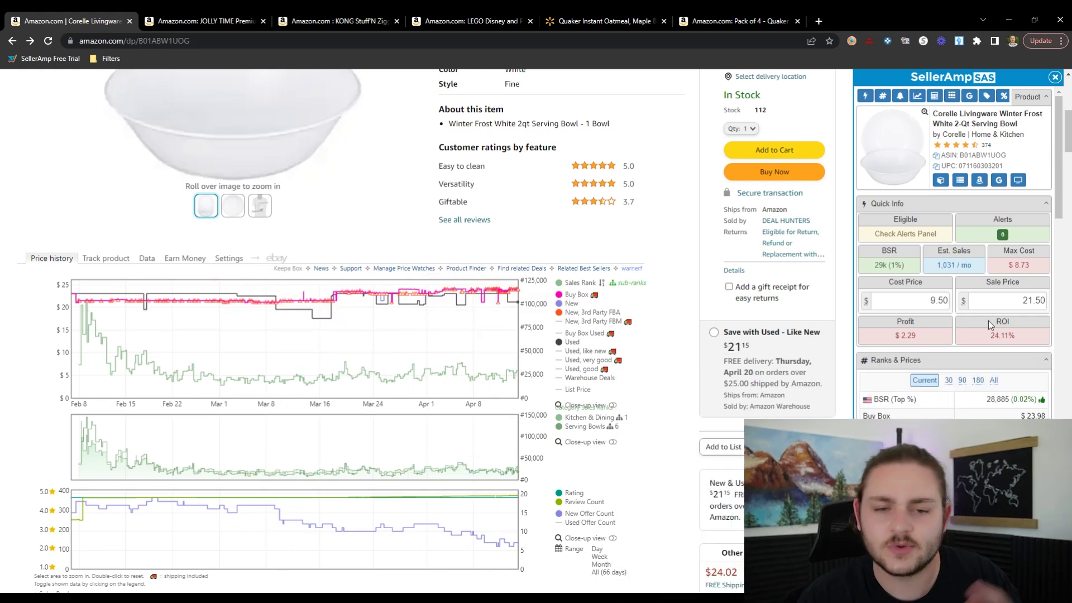
Check the Corelle bowl's profit and ROI at a sale price of 24.00.
left_click(1016, 306)
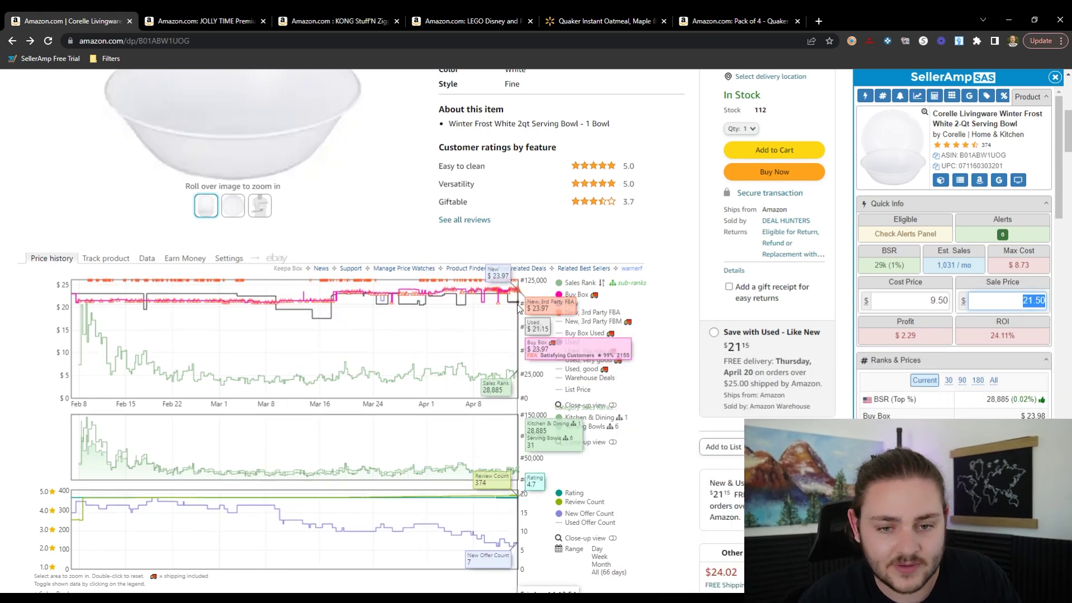
type("24")
key("Tab")
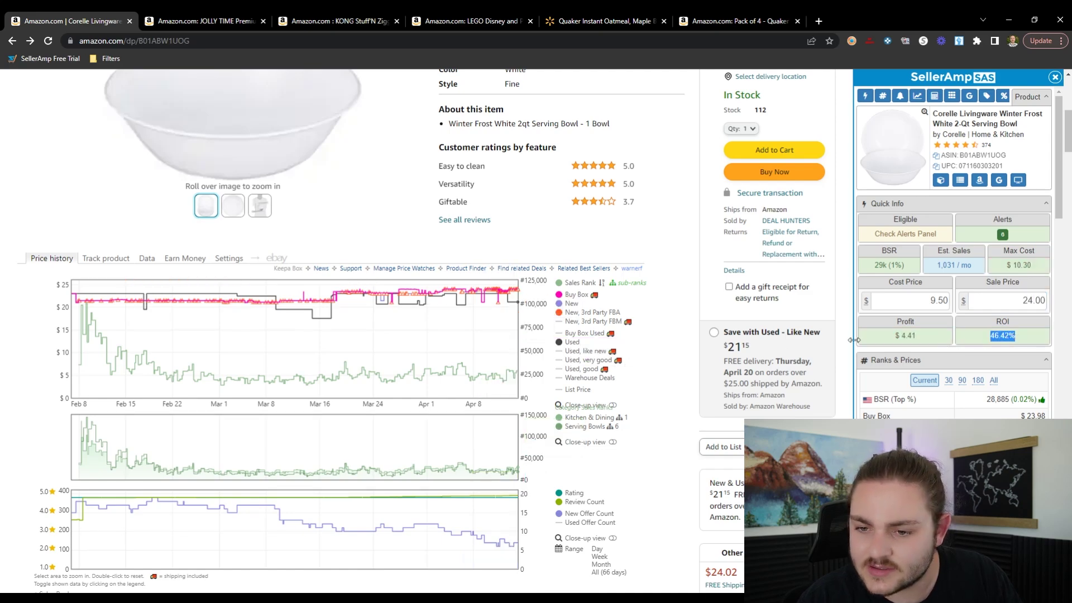
scroll(468, 349, "down", 3)
scroll(504, 347, "up", 9)
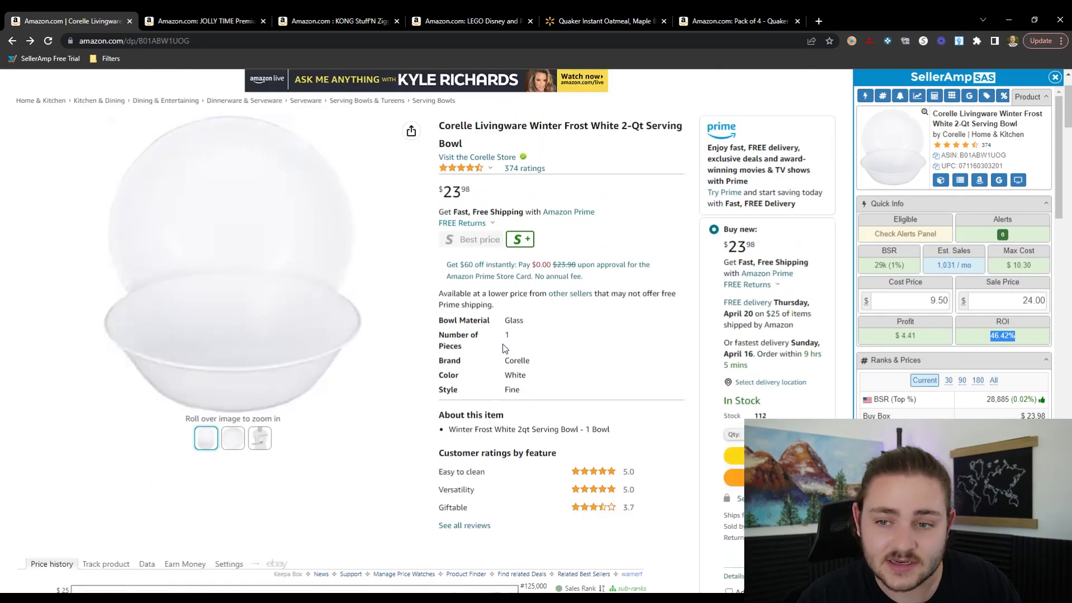
scroll(506, 347, "up", 1)
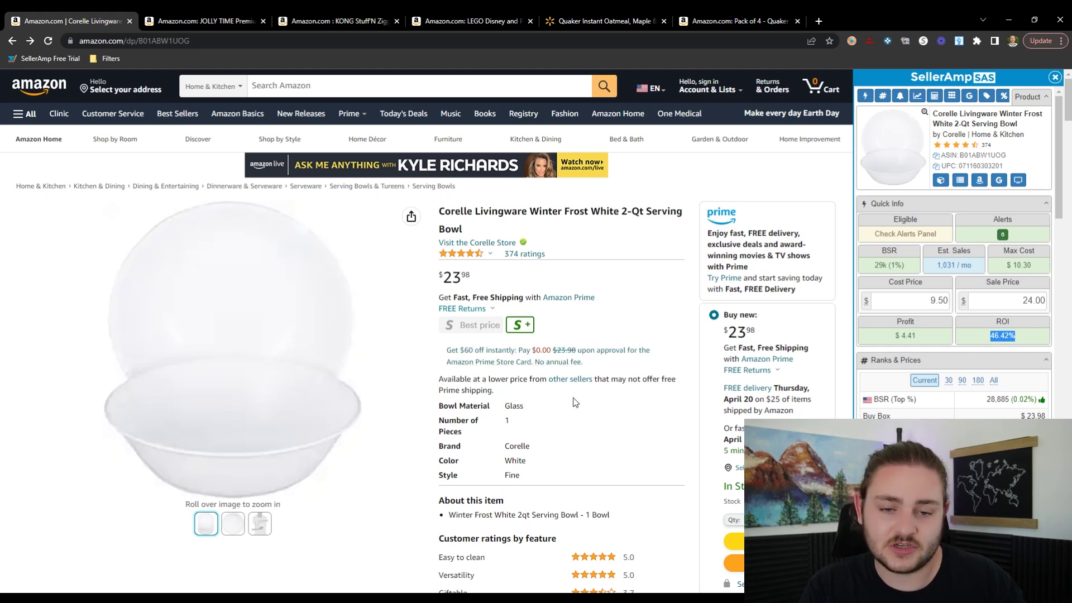
Switch the bowl's ranks and prices to the 90-day average and apply the $22.31 Buy Box average as the sale price.
scroll(576, 390, "down", 6)
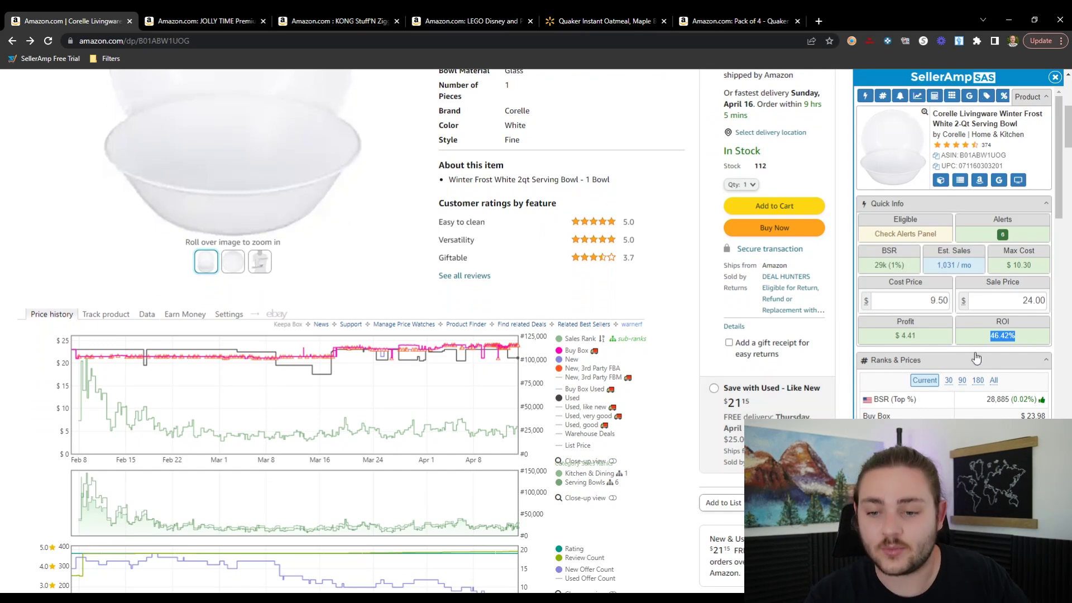
left_click(1007, 300)
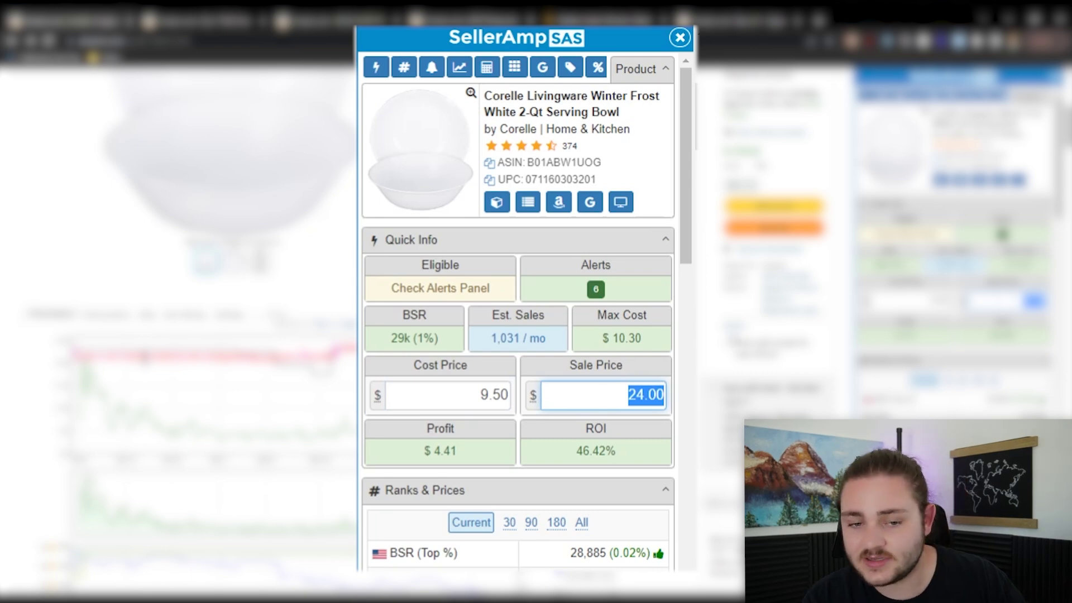
left_click(508, 523)
scroll(632, 472, "down", 3)
left_click(531, 344)
left_click(662, 398)
left_click_drag(576, 276, 617, 276)
left_click(617, 276)
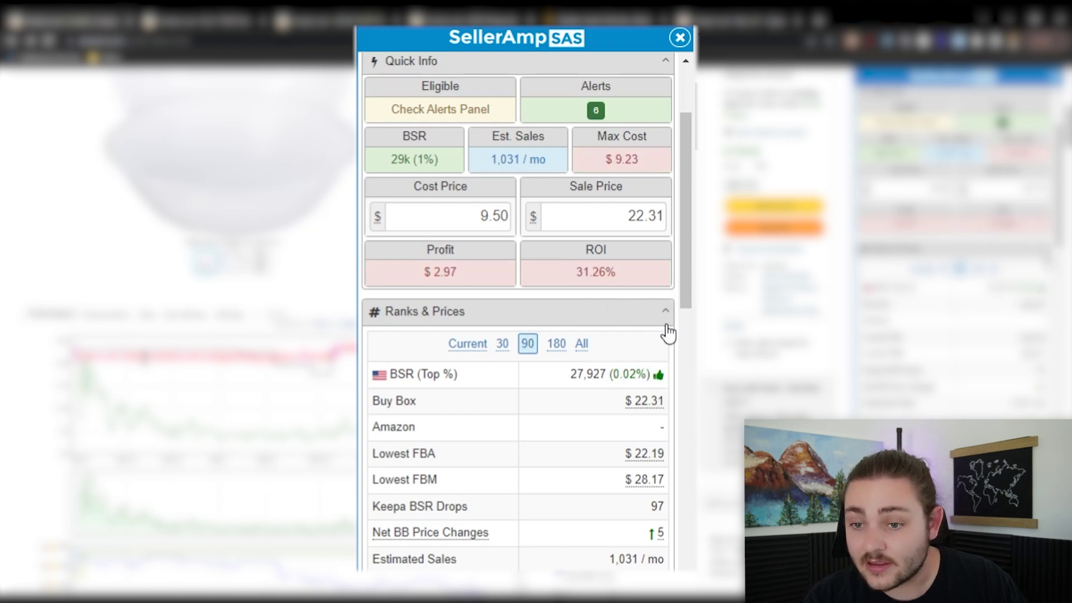
Test the Corelle bowl's profit and ROI at sale prices of 26.5 and 25.48.
left_click(613, 224)
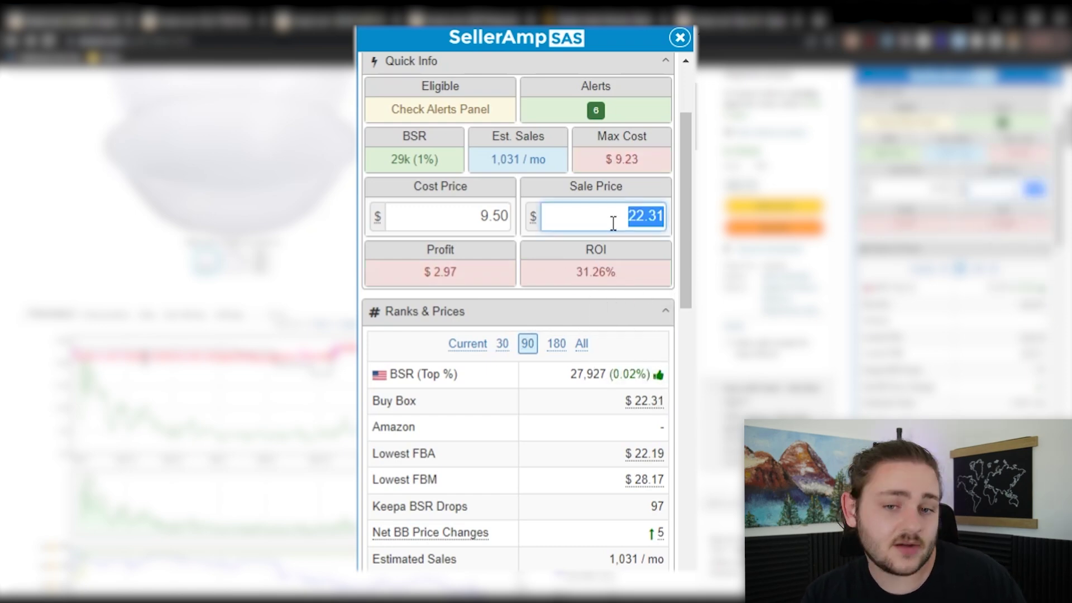
type("2")
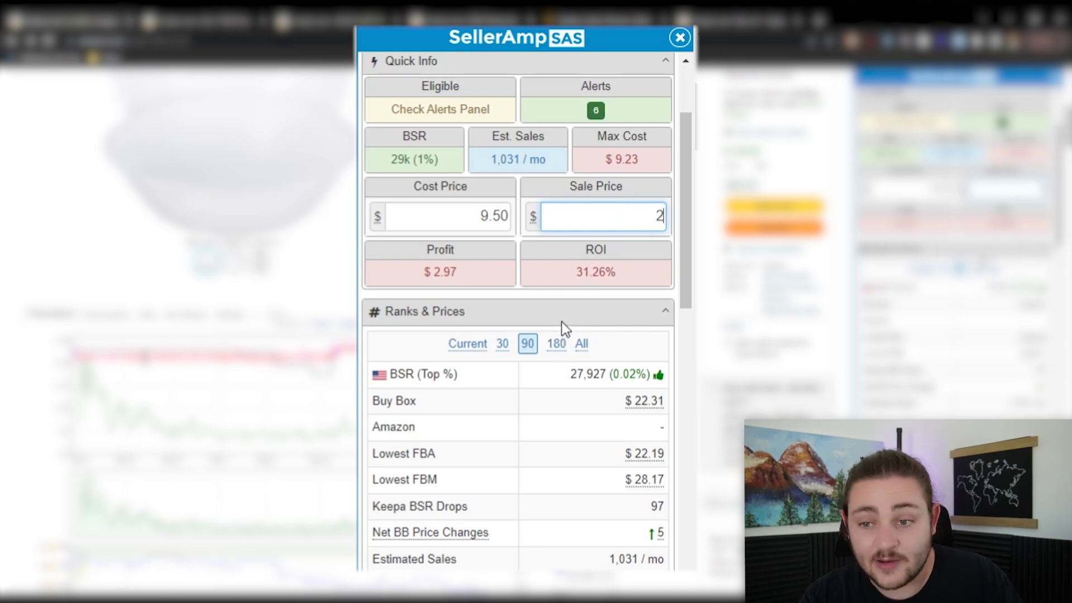
type("6.50")
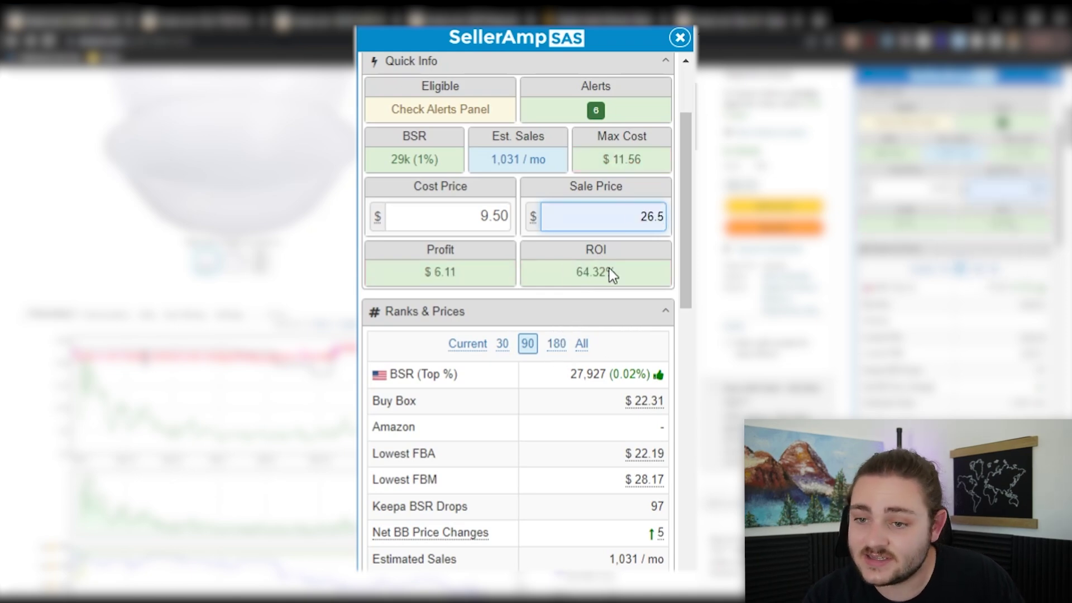
left_click(620, 217)
type("25.48")
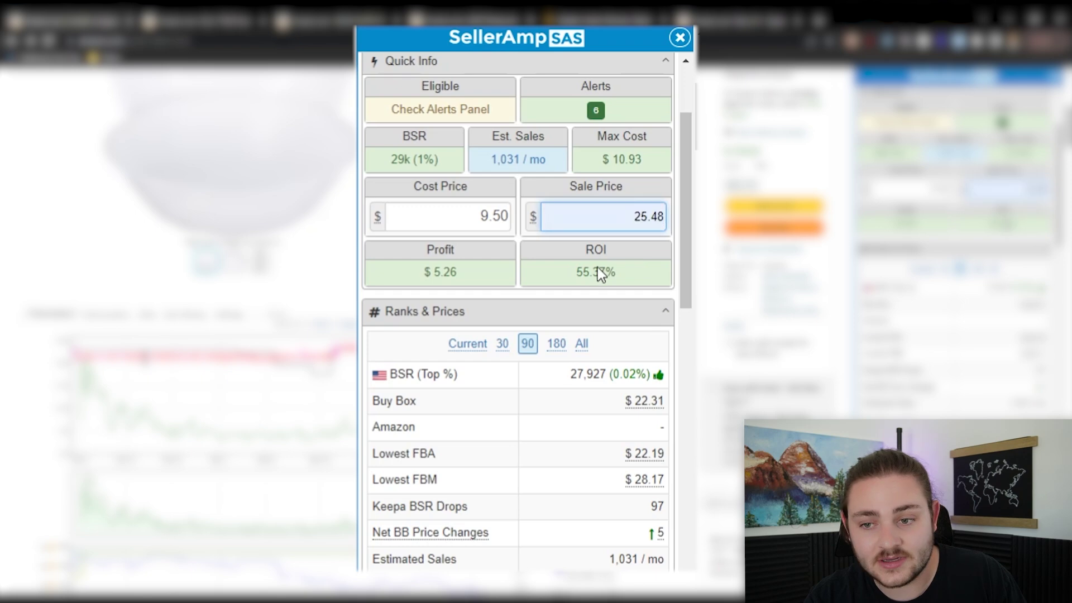
scroll(560, 283, "down", 2)
scroll(564, 286, "up", 4)
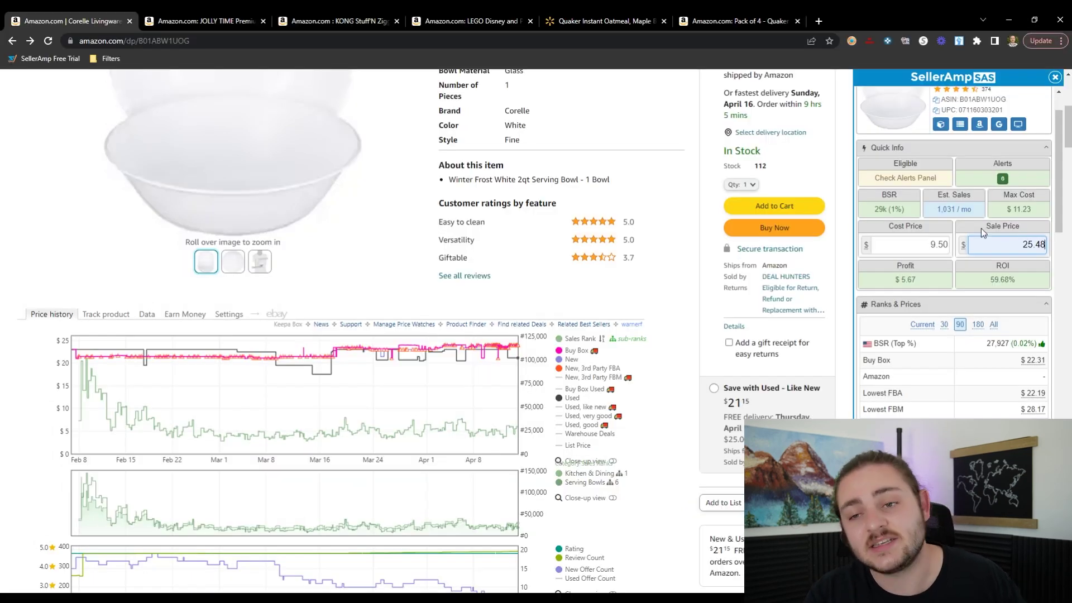
Return to the top of the Corelle bowl listing and close its browser tab.
scroll(656, 254, "up", 6)
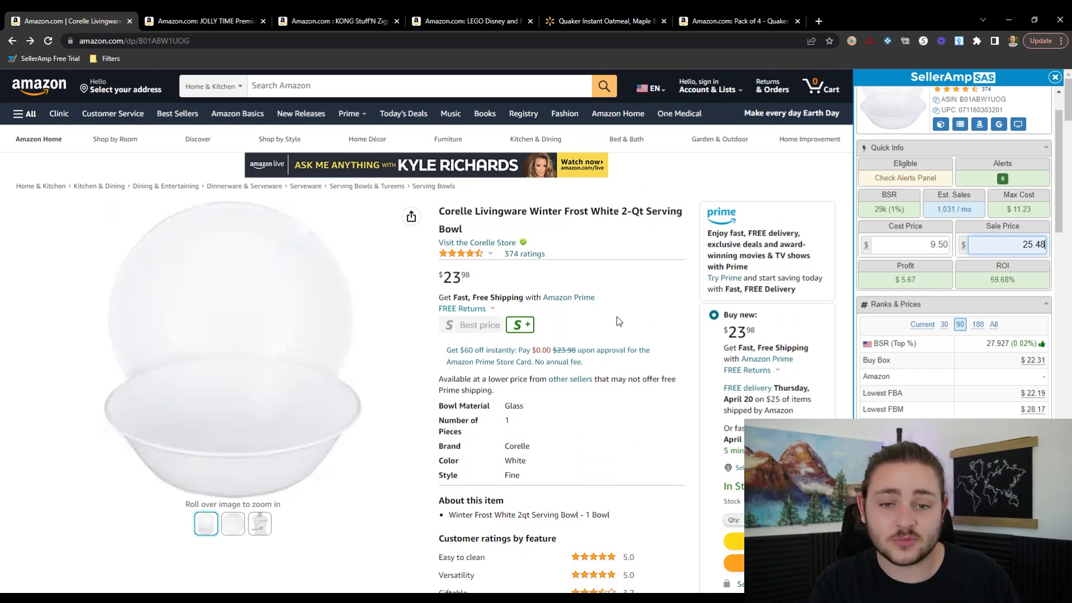
left_click(519, 326)
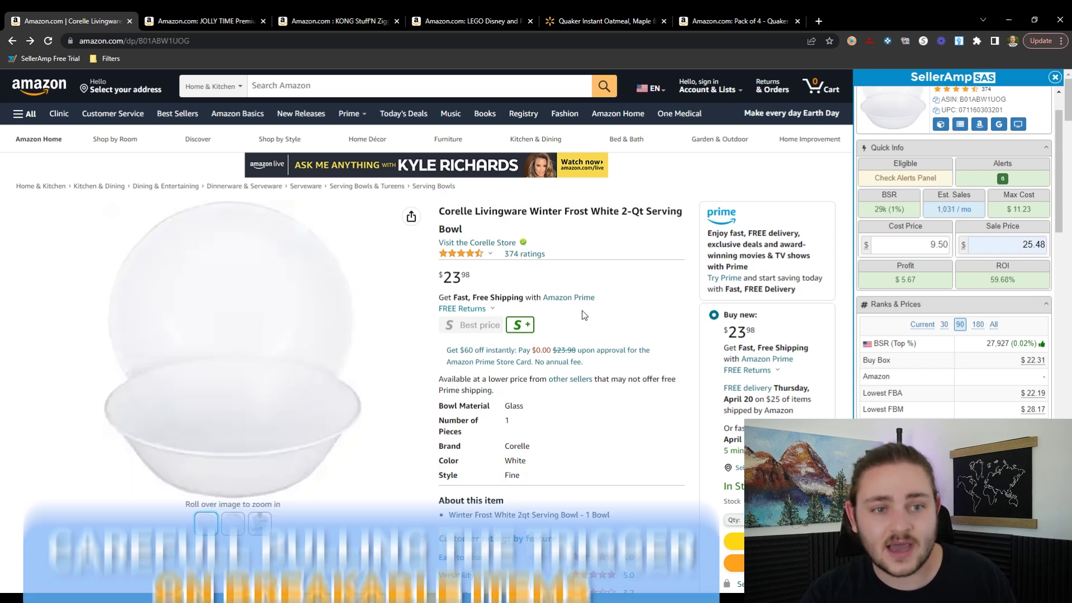
key("ctrl+w")
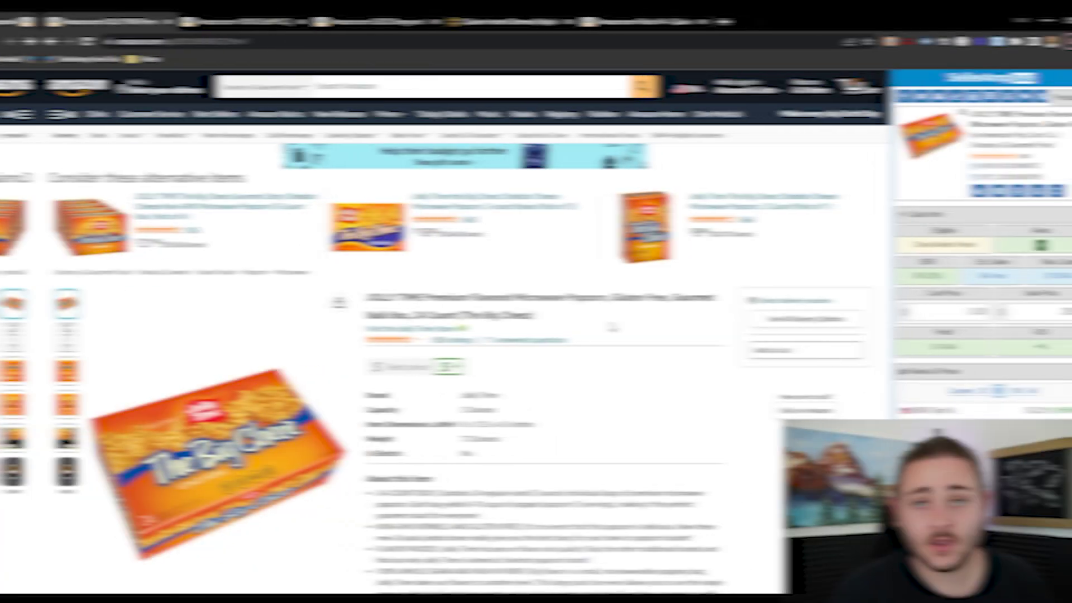
Set the cost price of the JOLLY TIME Big Cheez 24-count popcorn to 9.75.
scroll(576, 316, "down", 1)
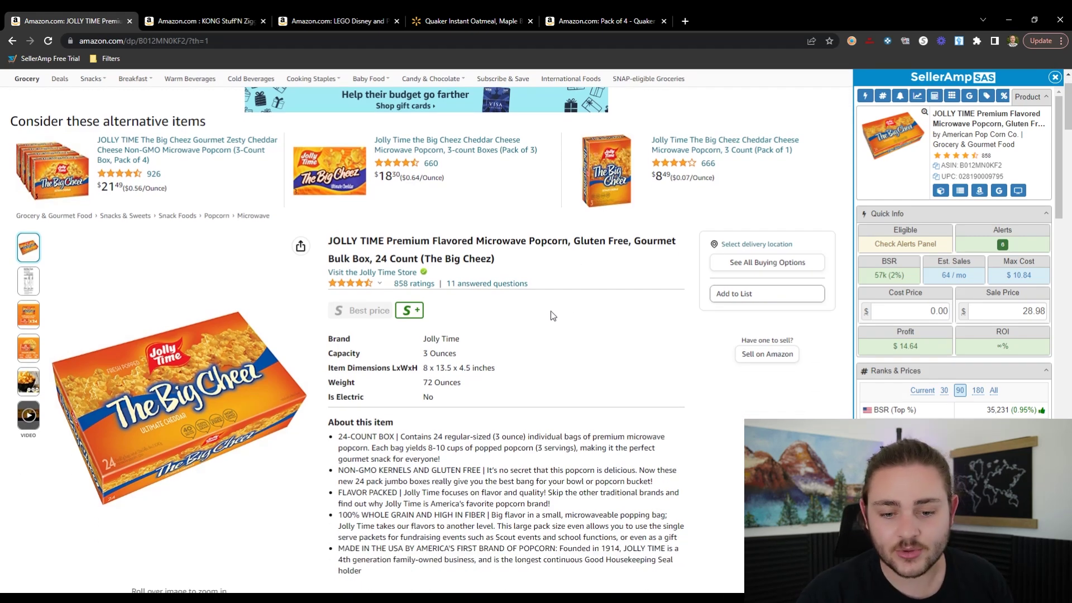
scroll(502, 279, "down", 6)
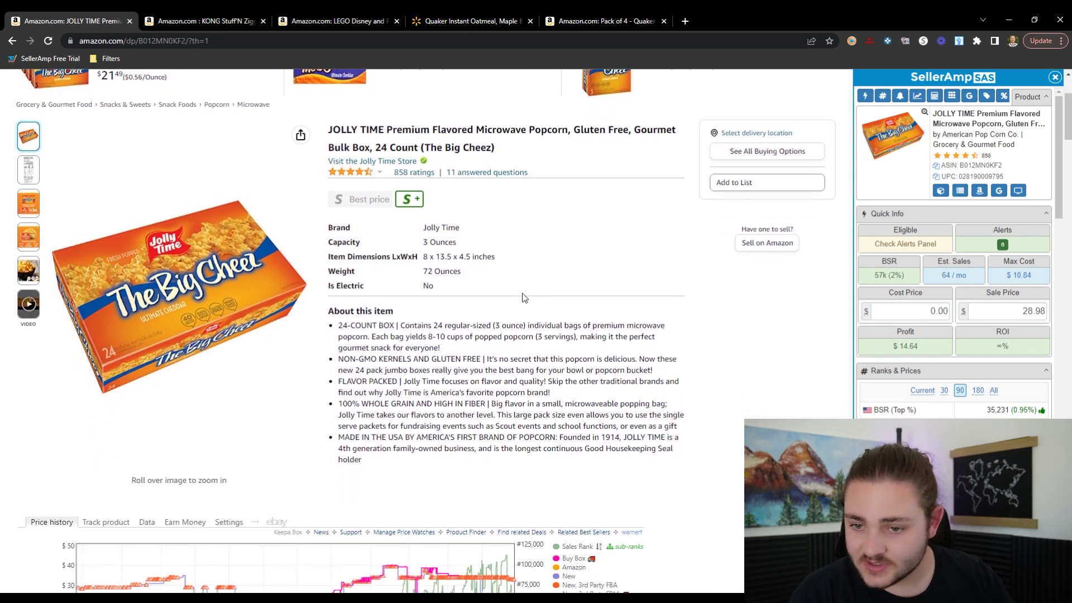
left_click(939, 314)
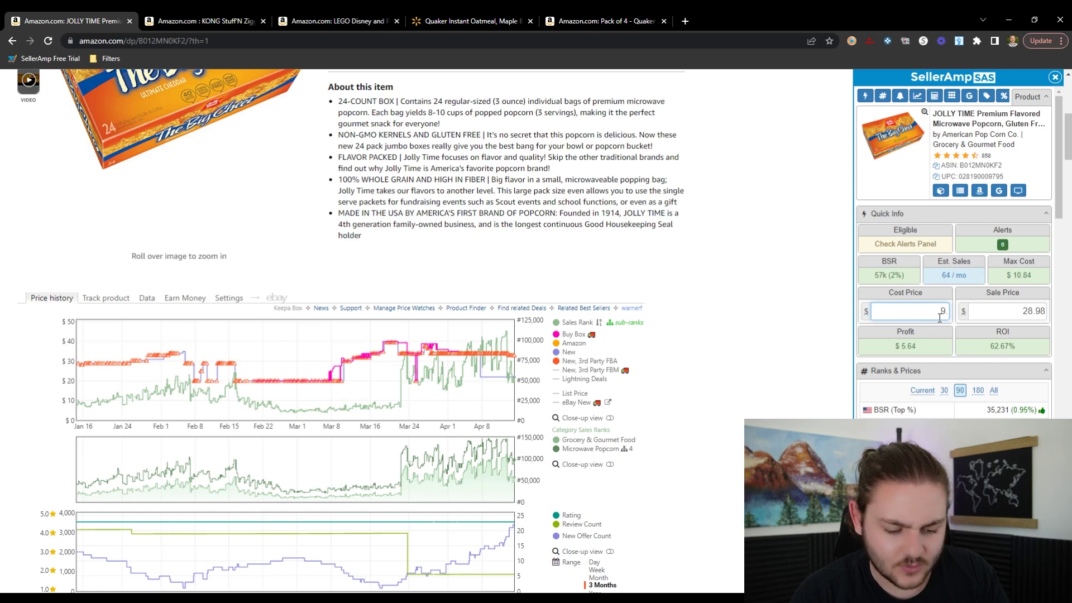
key("Tab")
Examine the popcorn's Keepa graphs for Buy Box price, sales rank and new offer count over the last three months.
mouse_move(560, 340)
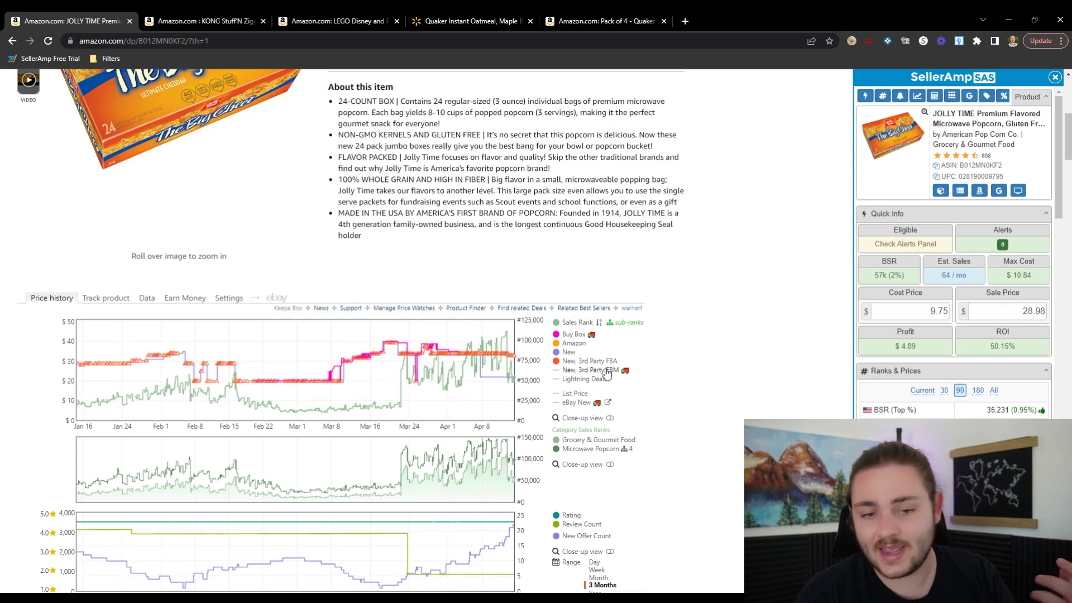
scroll(626, 360, "down", 1)
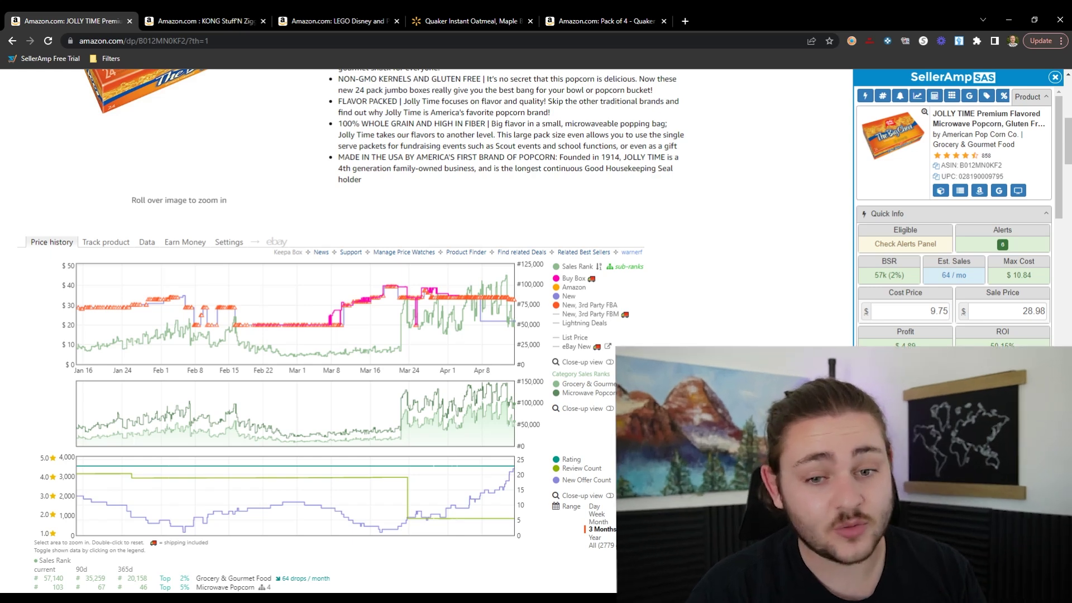
scroll(810, 346, "down", 1)
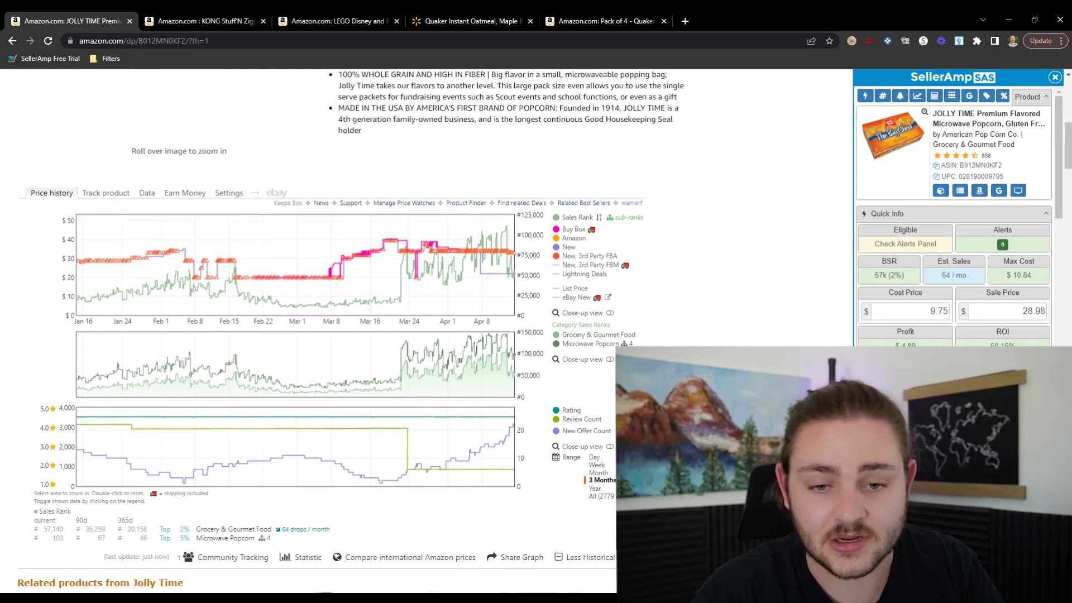
scroll(872, 341, "down", 2)
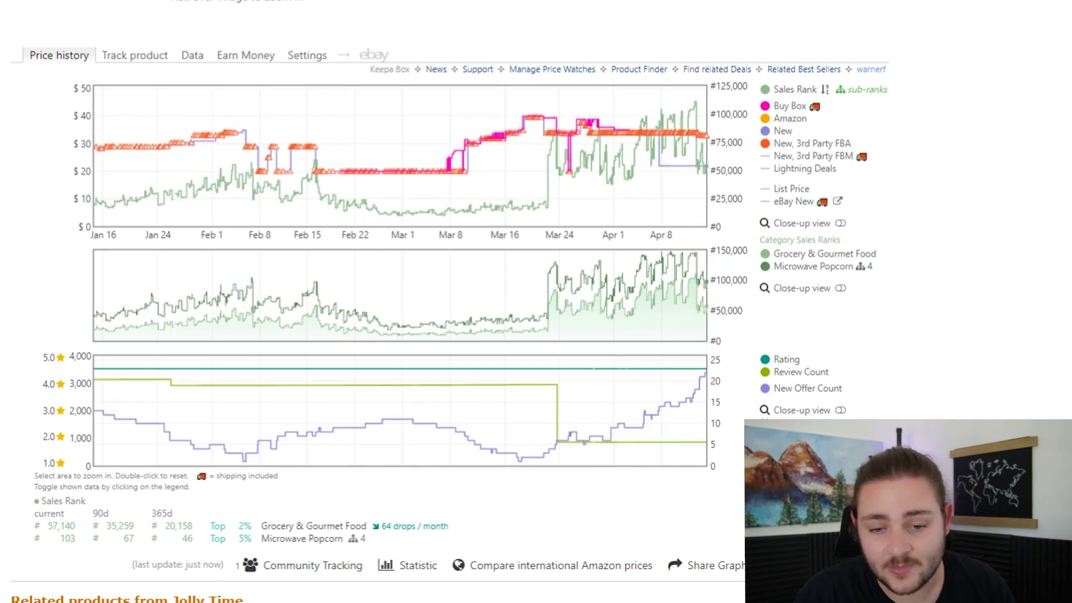
Show one year of the popcorn's Keepa history and zoom in on mid-January through mid-April.
left_click(810, 472)
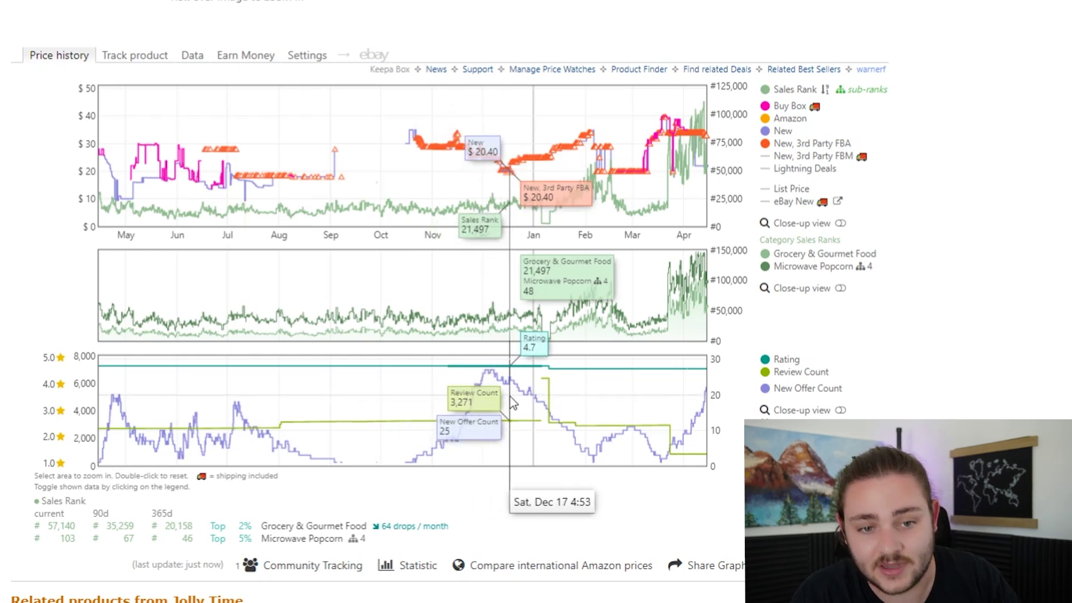
left_click(959, 1)
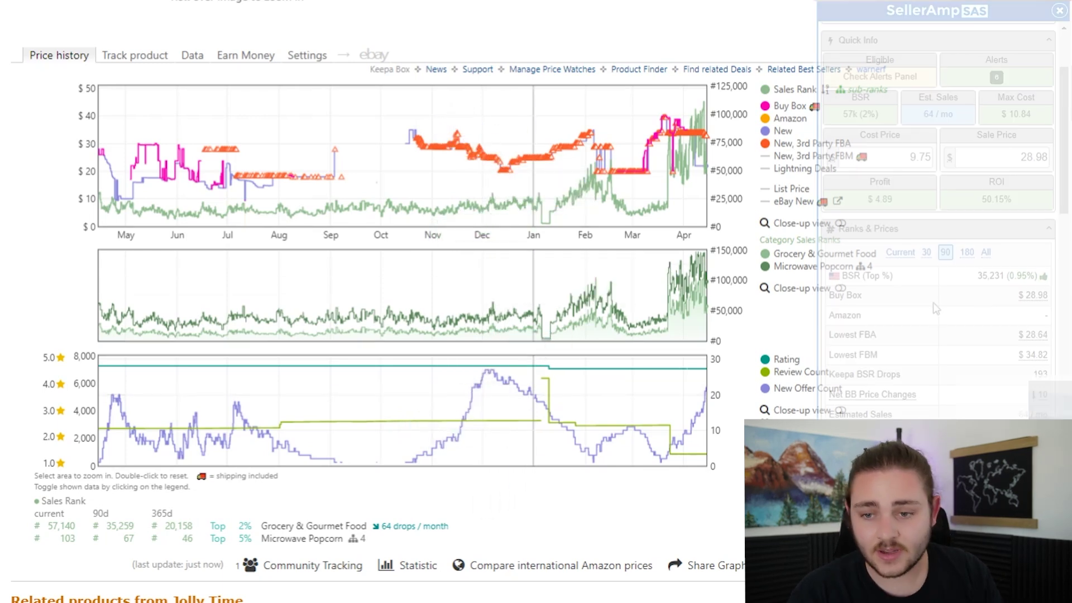
left_click(929, 252)
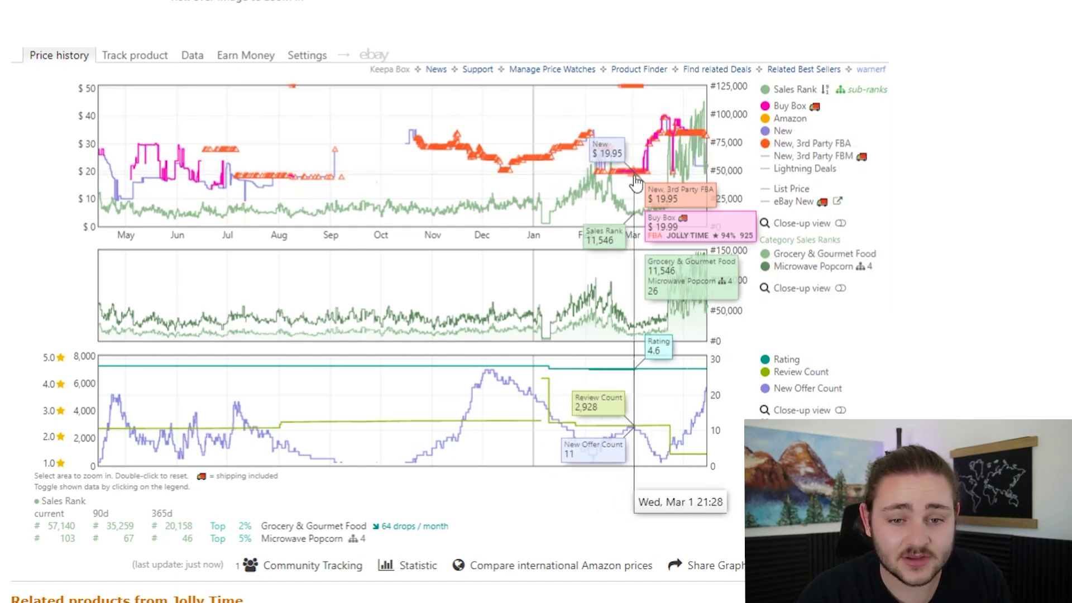
left_click_drag(558, 184, 771, 192)
Review the popcorn's product details alongside its zoomed Keepa price and offer history, and close its browser tab.
scroll(409, 194, "up", 7)
scroll(409, 194, "up", 3)
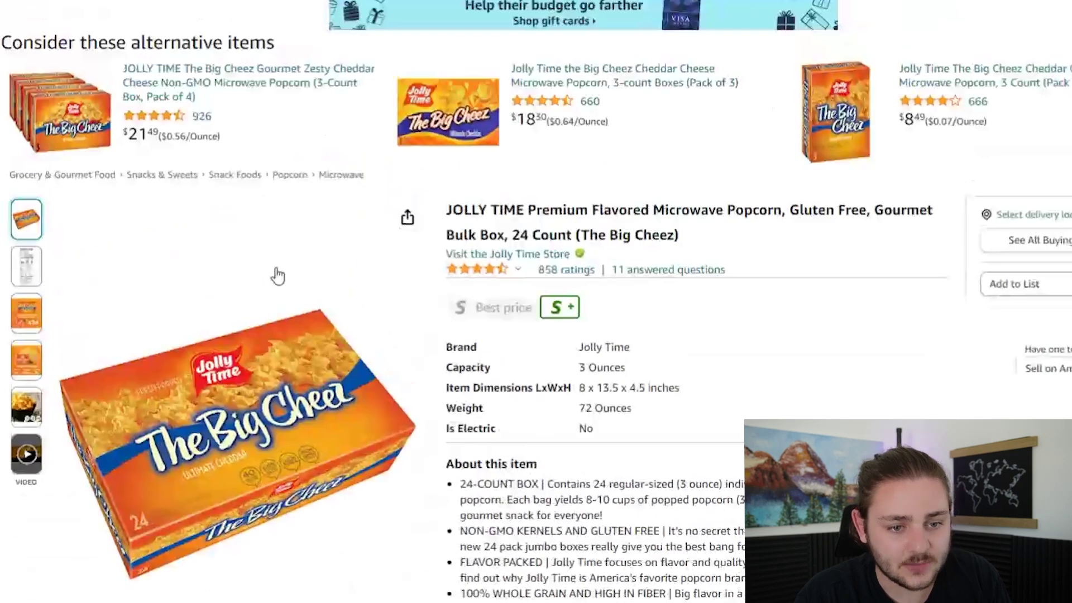
scroll(450, 383, "down", 12)
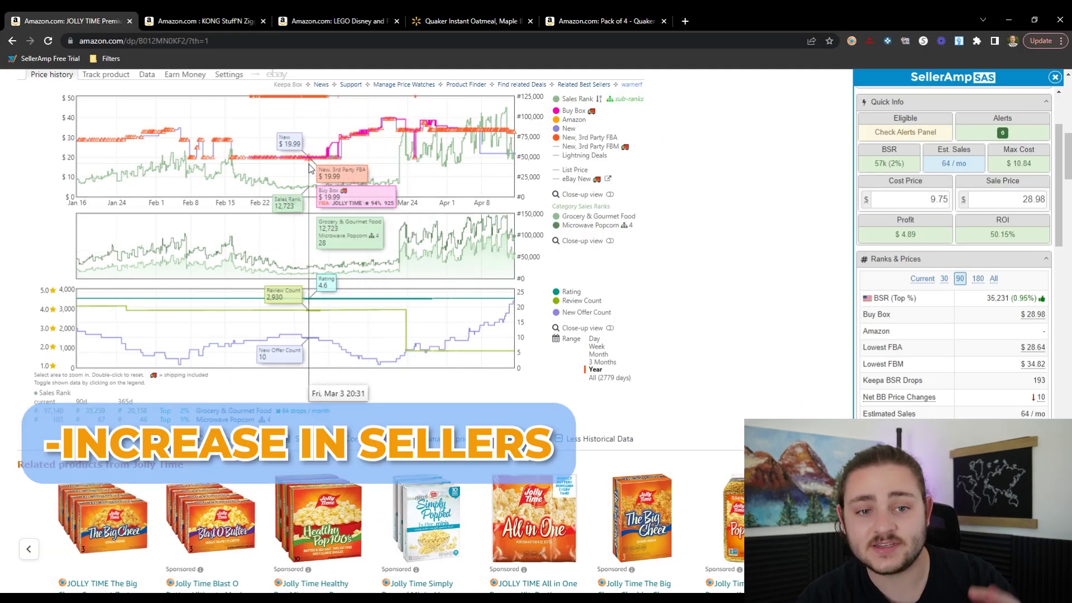
scroll(310, 168, "up", 1)
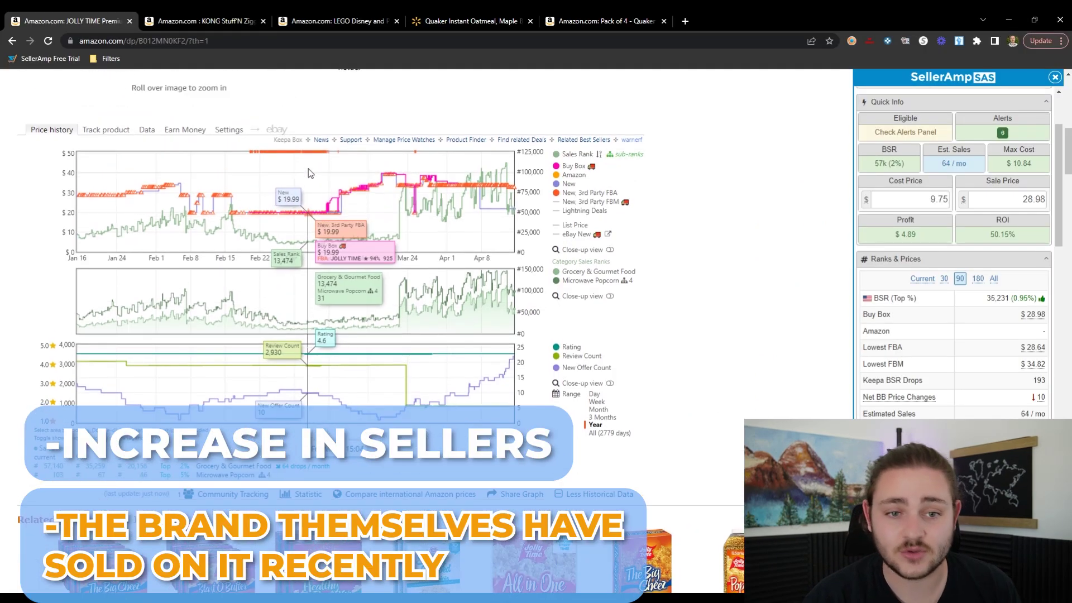
scroll(309, 210, "up", 1)
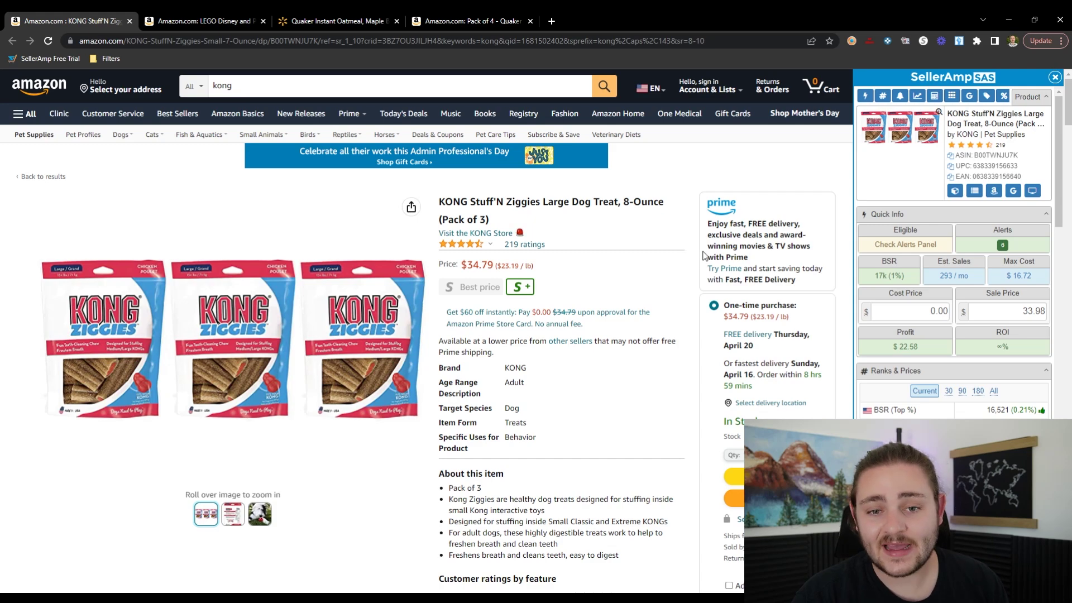
Compare the IP alert indicators beside the store names on the KONG Ziggies and LEGO 'Up' House listings, ending on KONG.
scroll(702, 258, "down", 1)
scroll(633, 318, "up", 1)
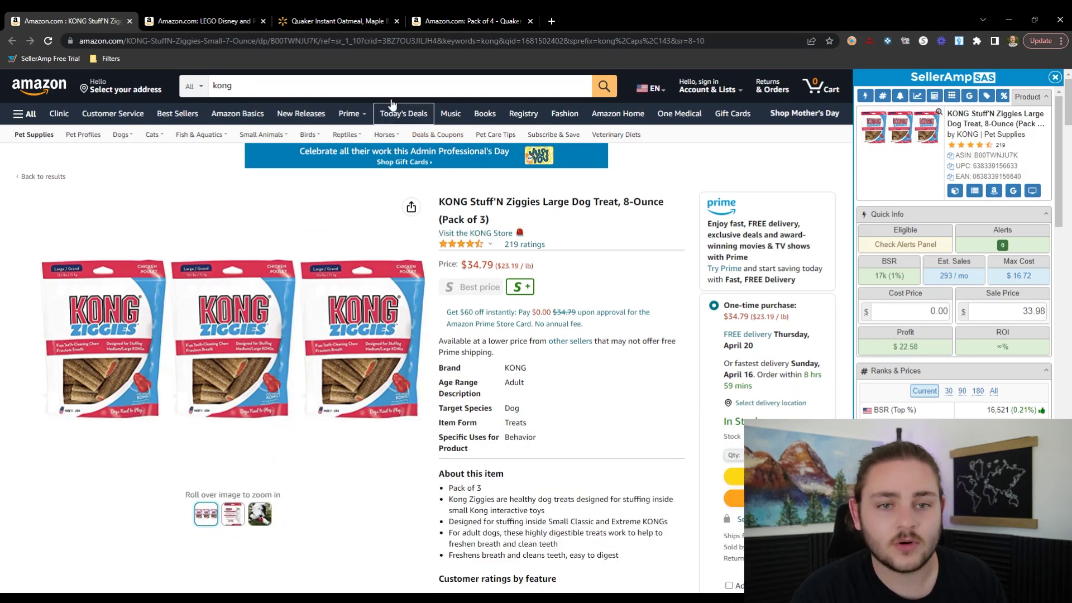
left_click(204, 20)
scroll(483, 272, "up", 12)
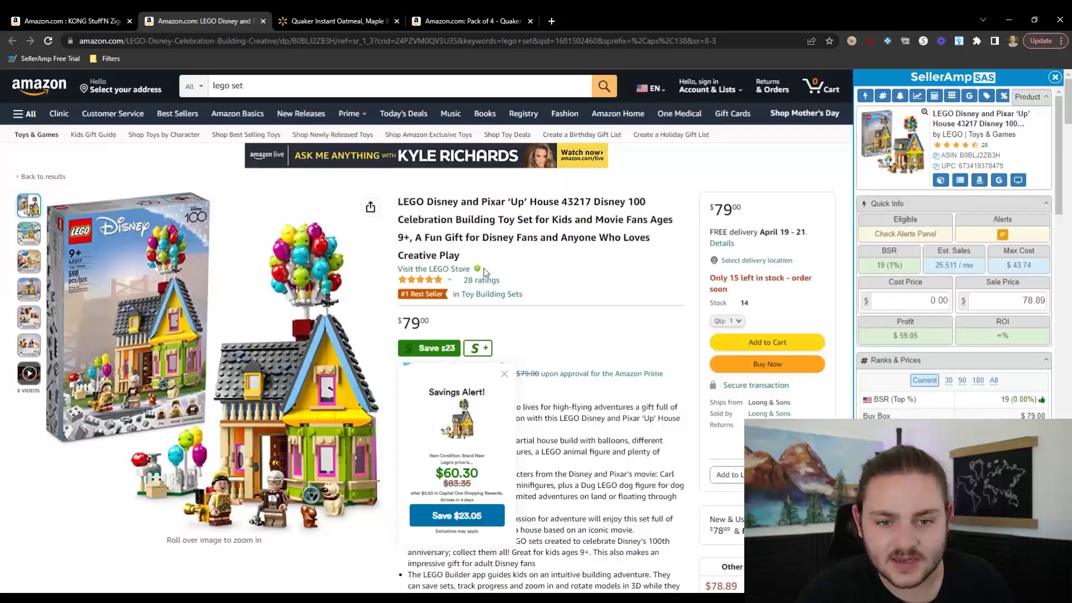
double_click(484, 269)
left_click(94, 23)
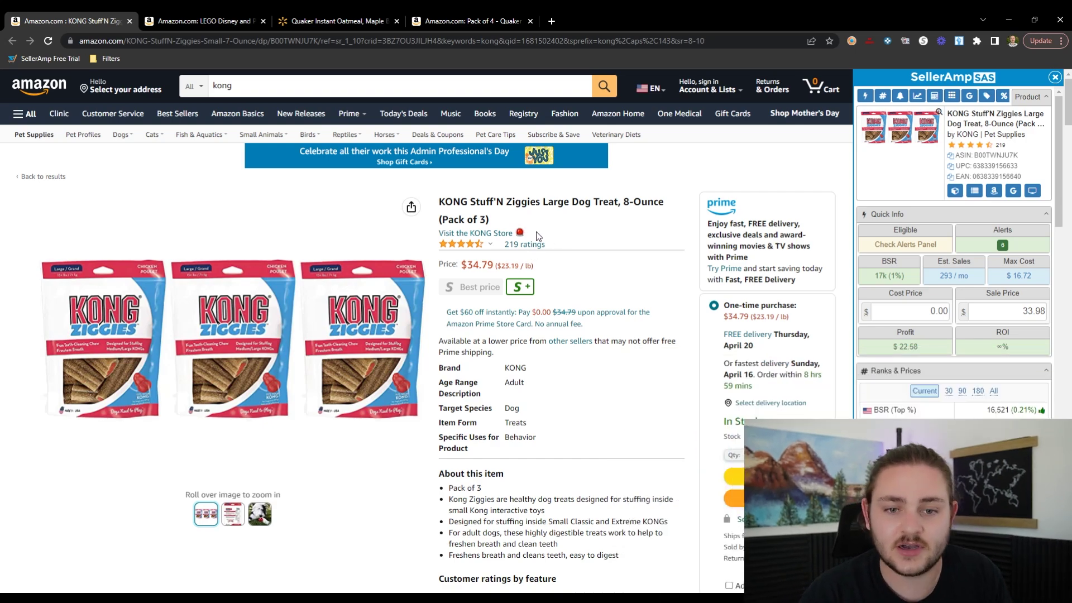
Show the KONG Ziggies' complete Keepa history and zoom in on the period from about July to April.
scroll(572, 269, "down", 8)
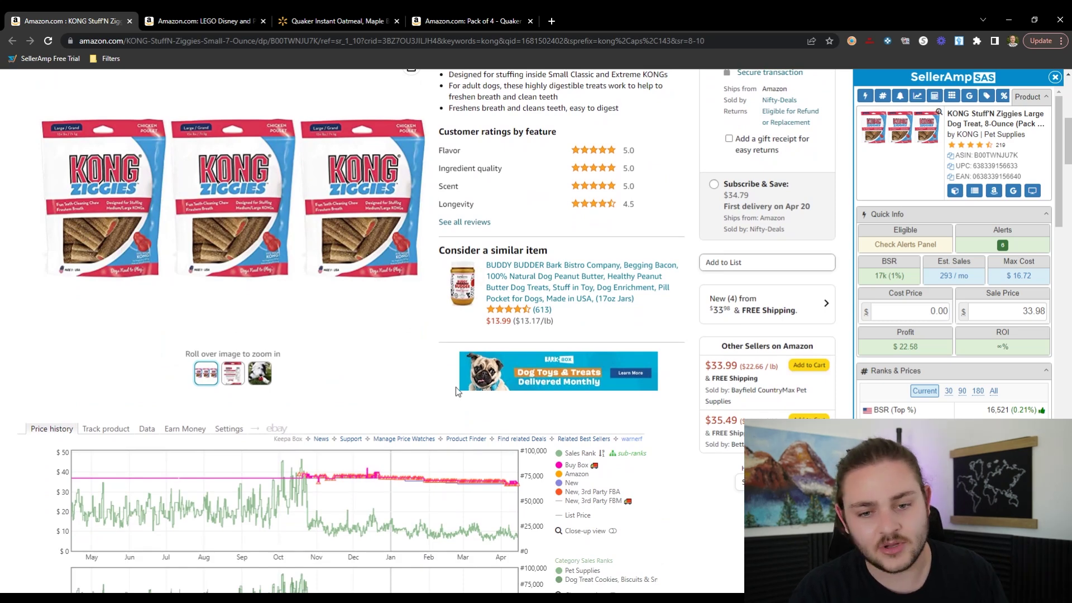
scroll(581, 401, "down", 2)
scroll(580, 401, "down", 3)
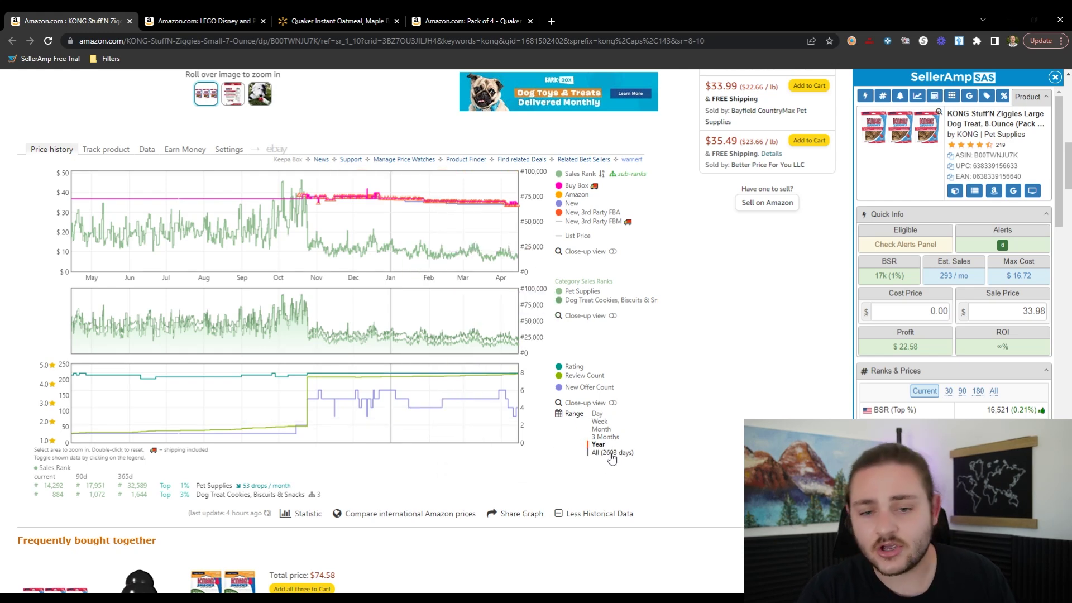
left_click(612, 453)
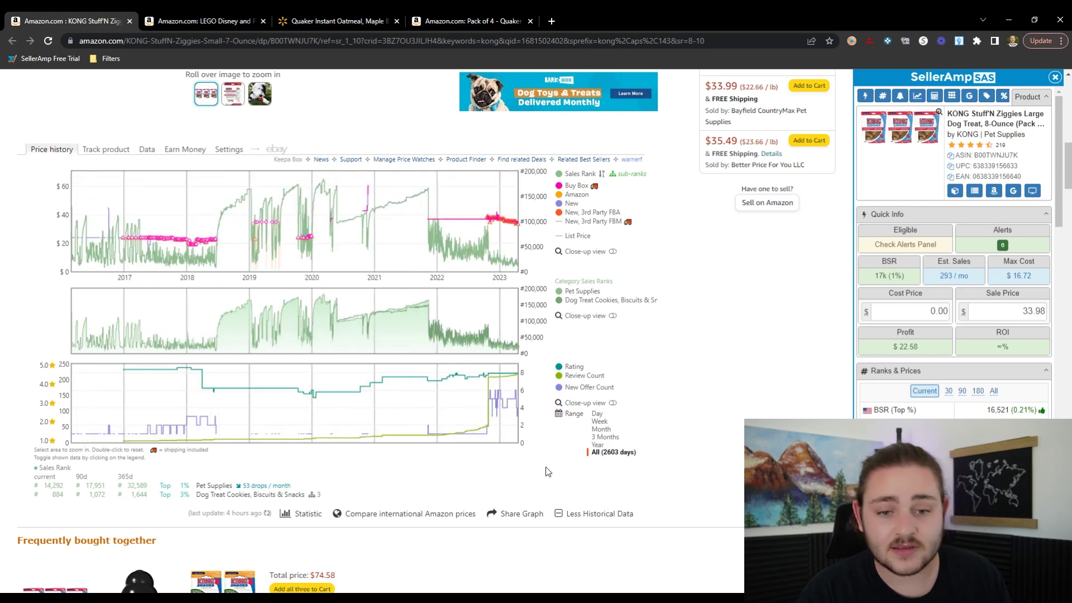
left_click_drag(516, 439, 468, 438)
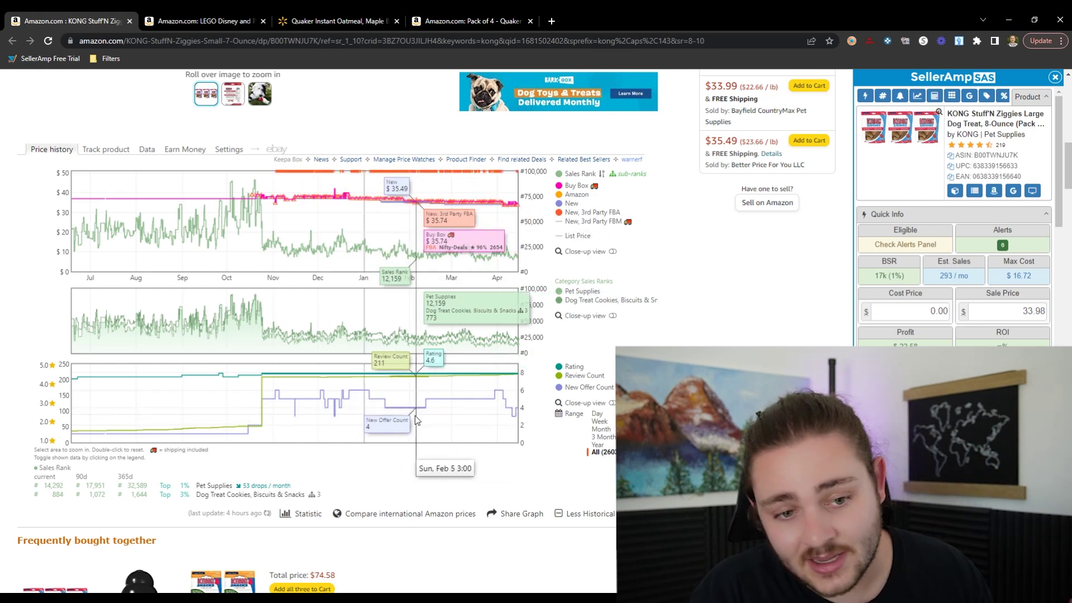
Limit the KONG Ziggies' Keepa graphs to three months, return to the top of the listing and close its browser tab.
left_click(602, 437)
scroll(512, 439, "up", 8)
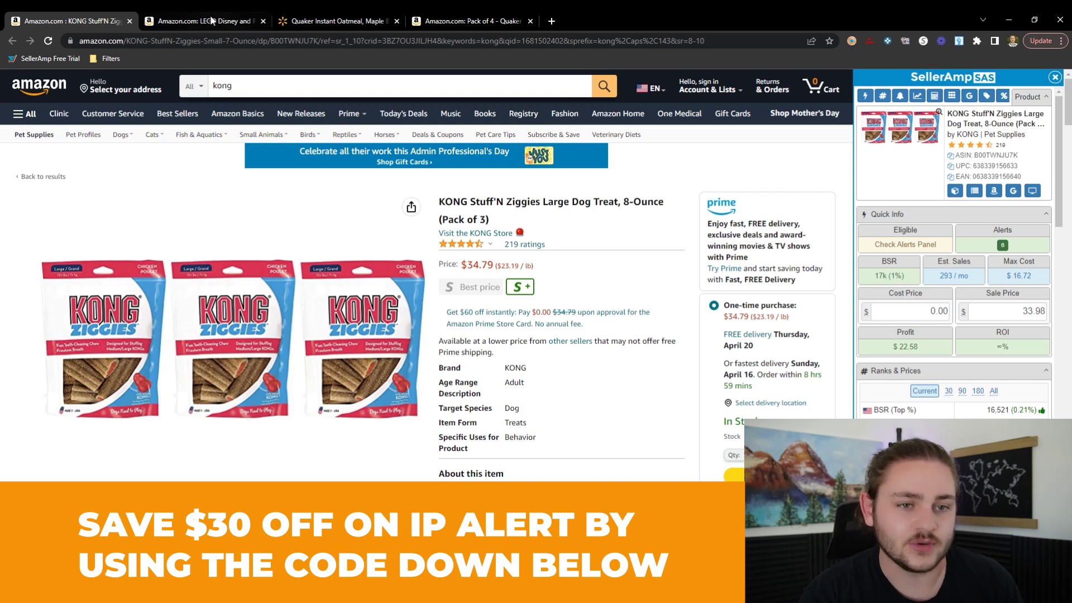
key("ctrl+w")
Examine the LEGO 'Up' House listing and its Keepa graphs, zooming in on the price history from April 11 to 14.
scroll(548, 266, "down", 3)
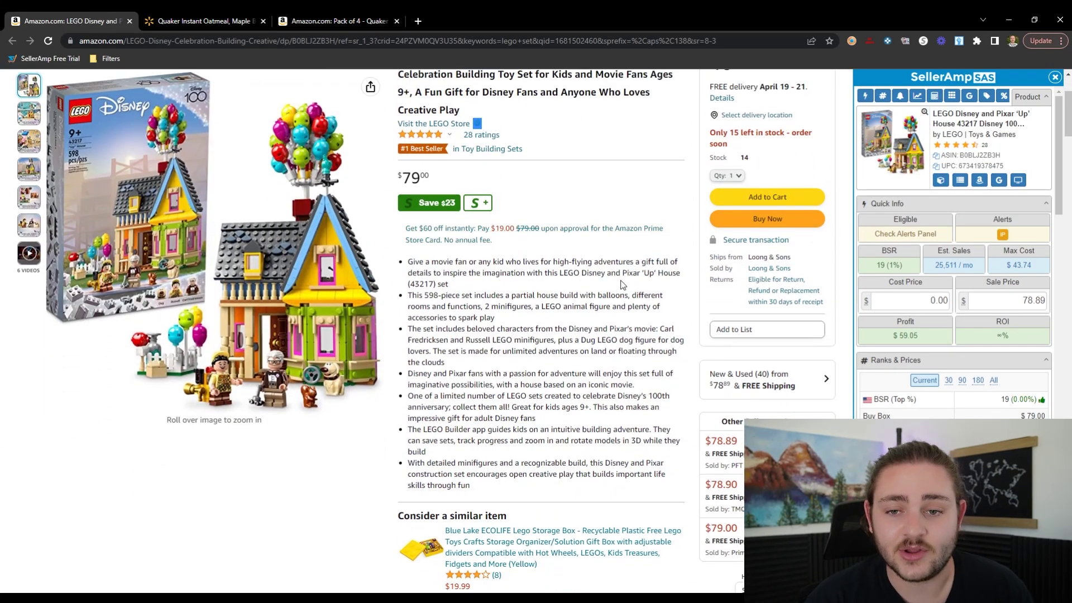
scroll(622, 285, "up", 3)
scroll(485, 300, "down", 9)
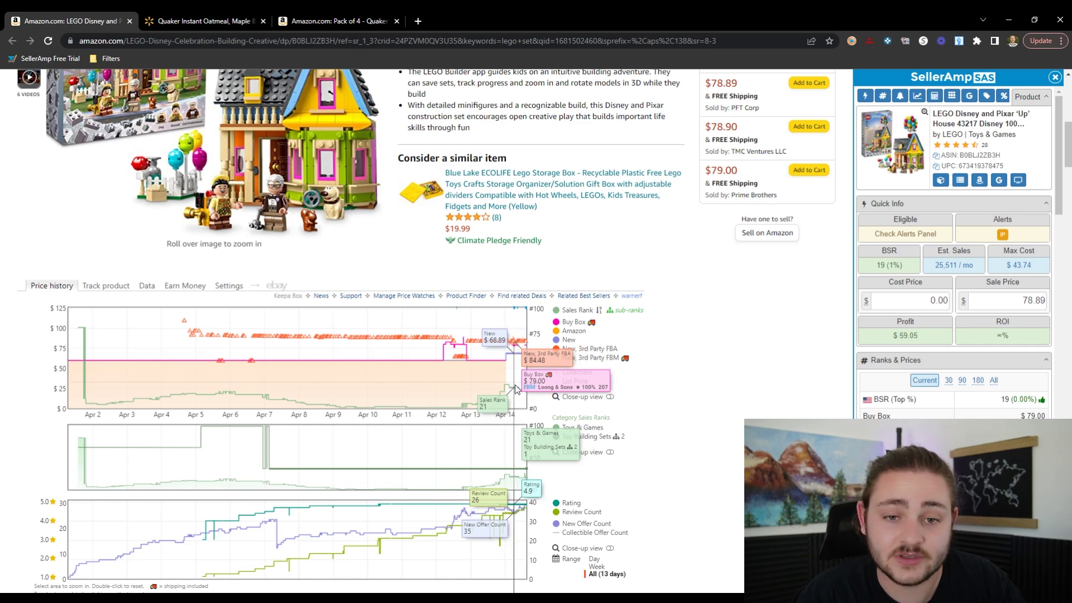
scroll(516, 393, "down", 1)
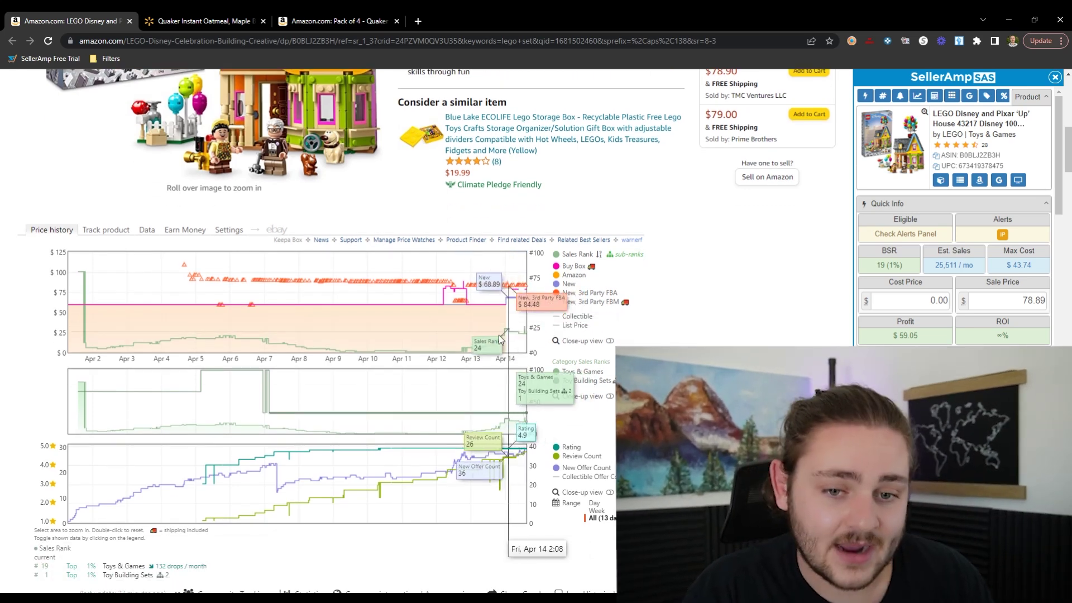
left_click_drag(504, 327, 527, 334)
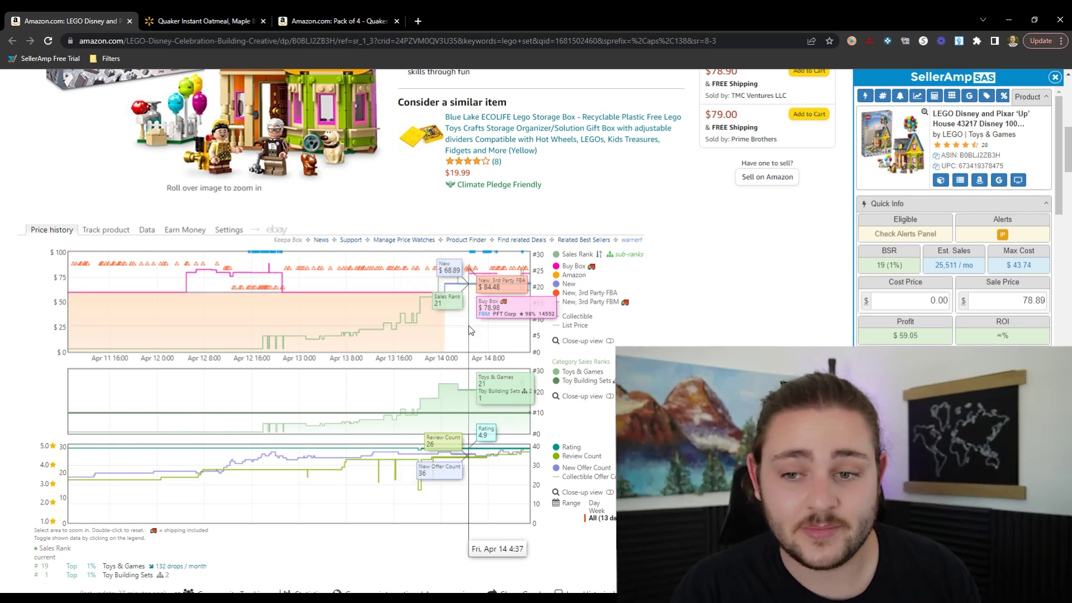
Review the LEGO set's Keepa Buy Box statistics by seller, and display its price history over the full available range.
left_click(146, 232)
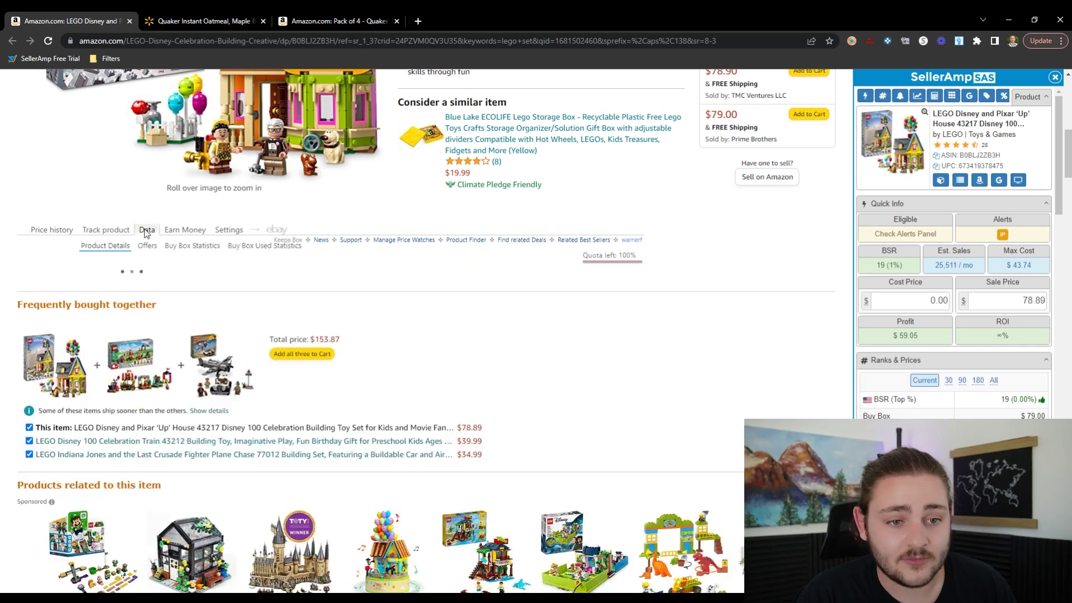
left_click(184, 249)
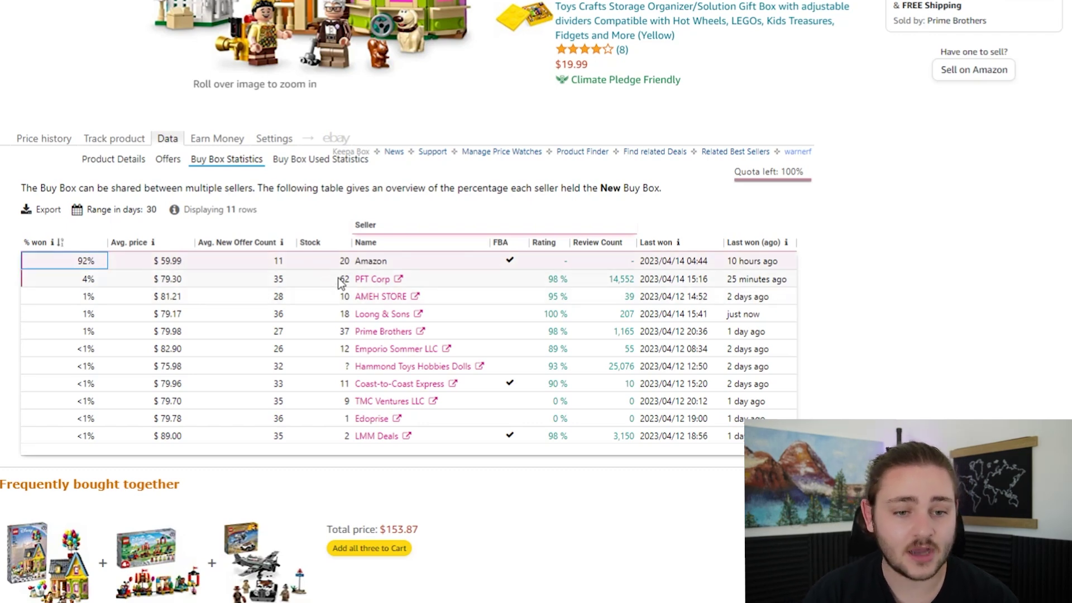
left_click(49, 140)
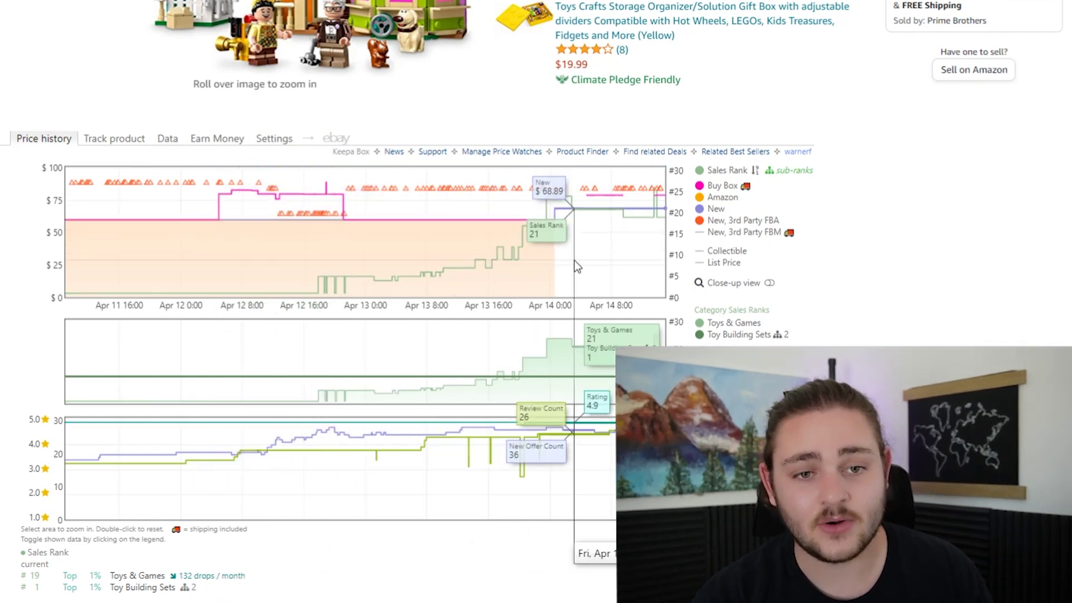
left_click(755, 513)
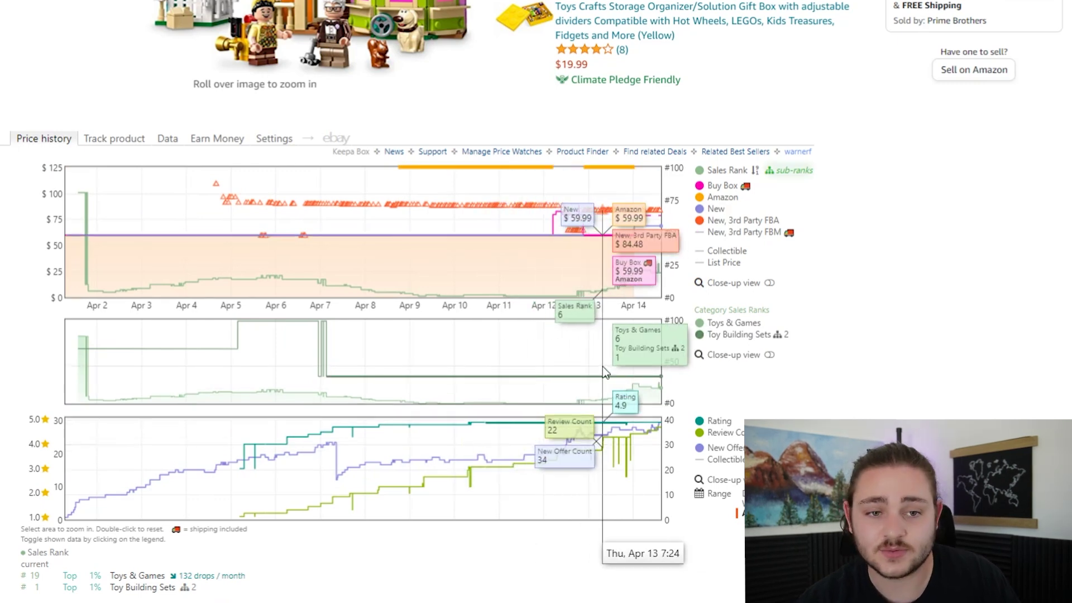
Check the LEGO set's Buy Box statistics against its price history once more.
left_click(170, 139)
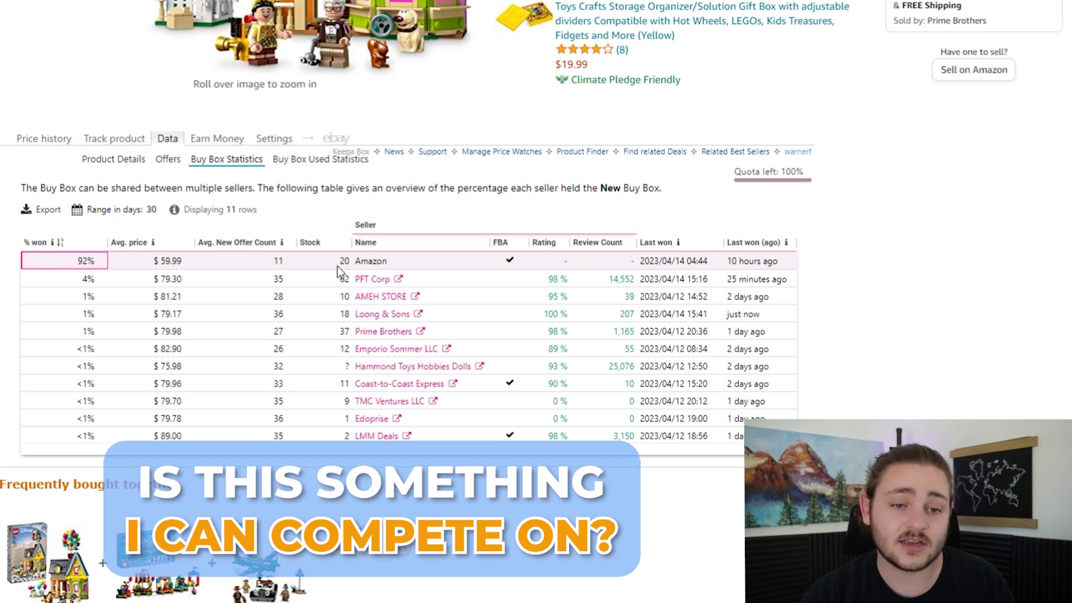
left_click(71, 144)
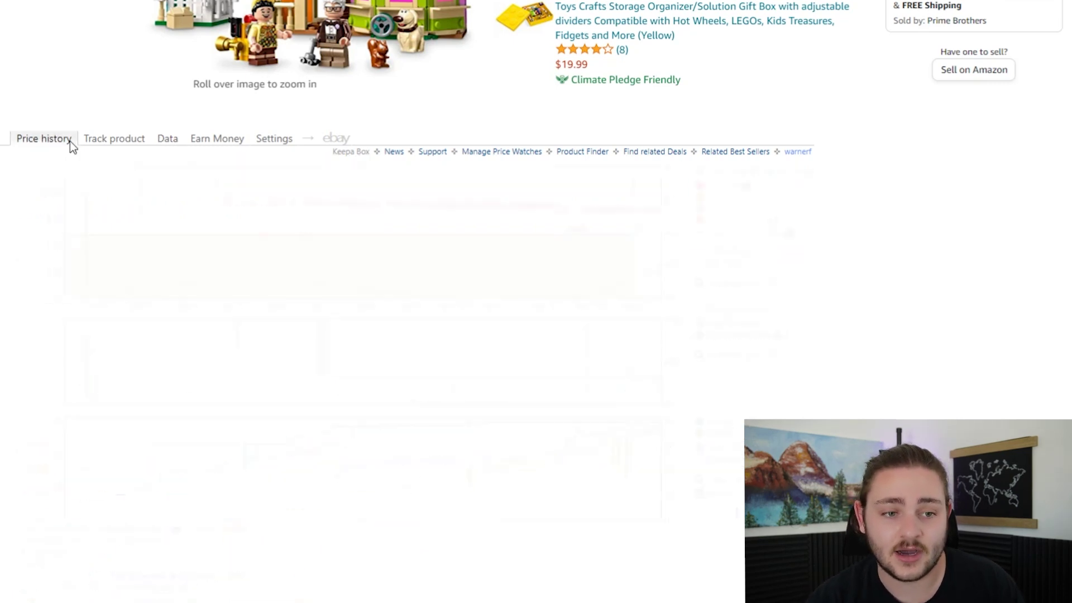
left_click(158, 144)
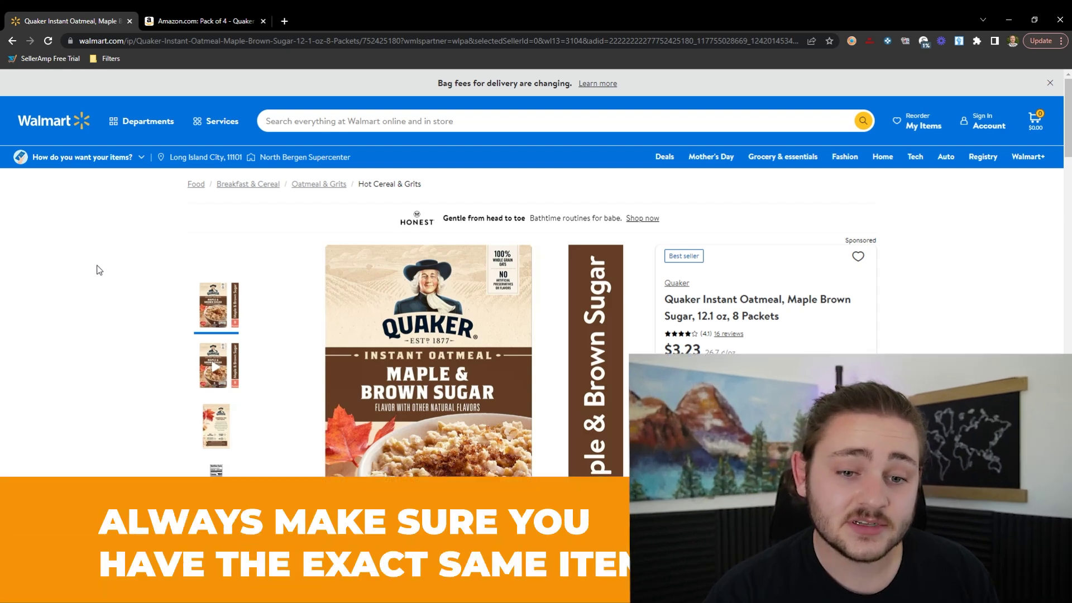
Compare the packaging and product titles of Walmart's Quaker Maple & Brown Sugar oatmeal and Amazon's Pack of 4 High Fiber listing.
scroll(239, 134, "down", 1)
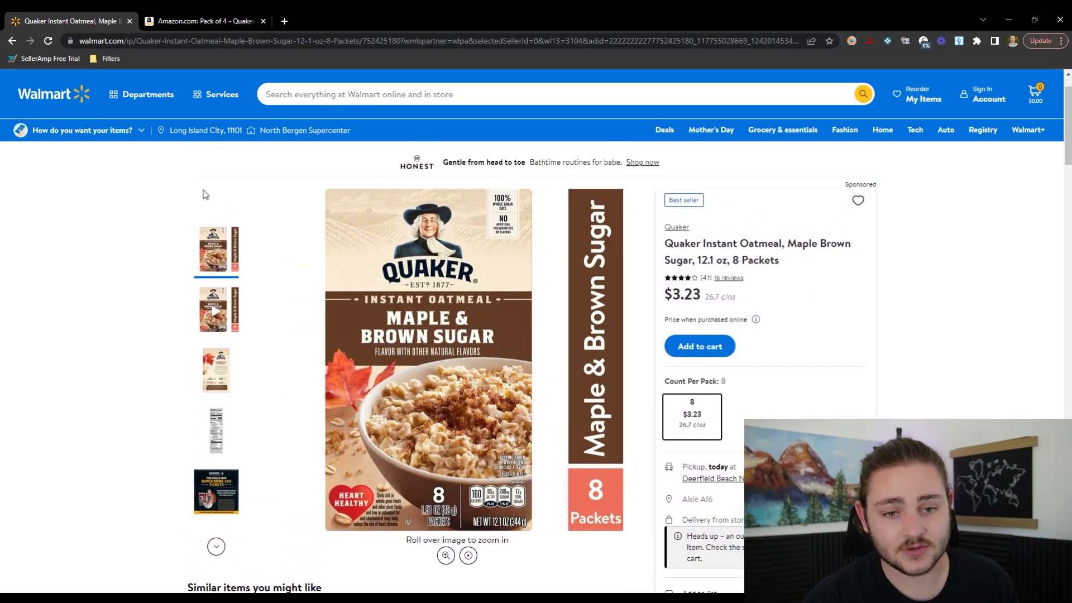
left_click(207, 21)
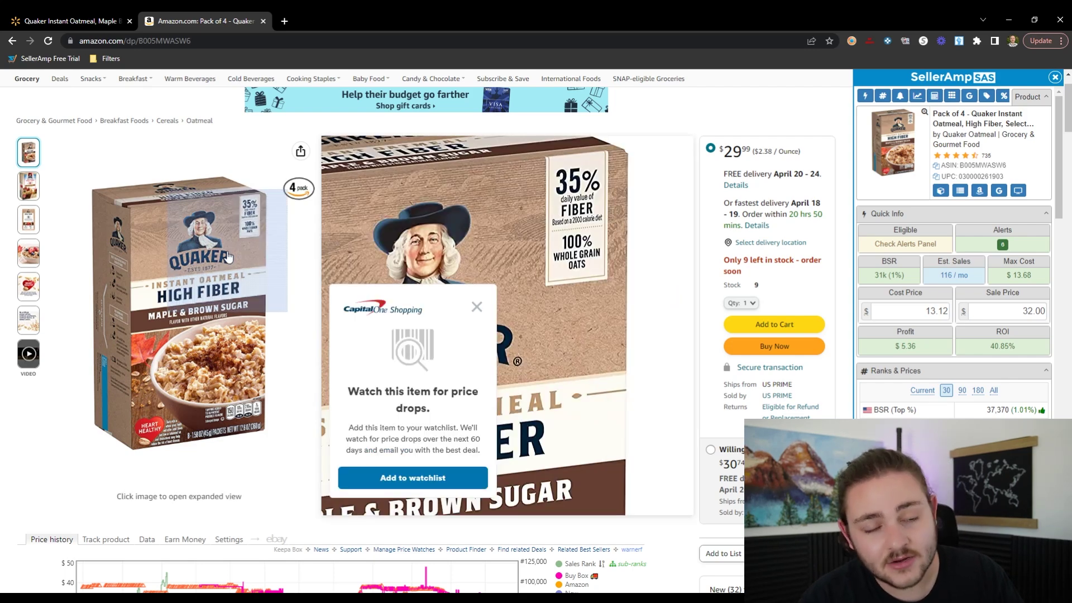
left_click(126, 21)
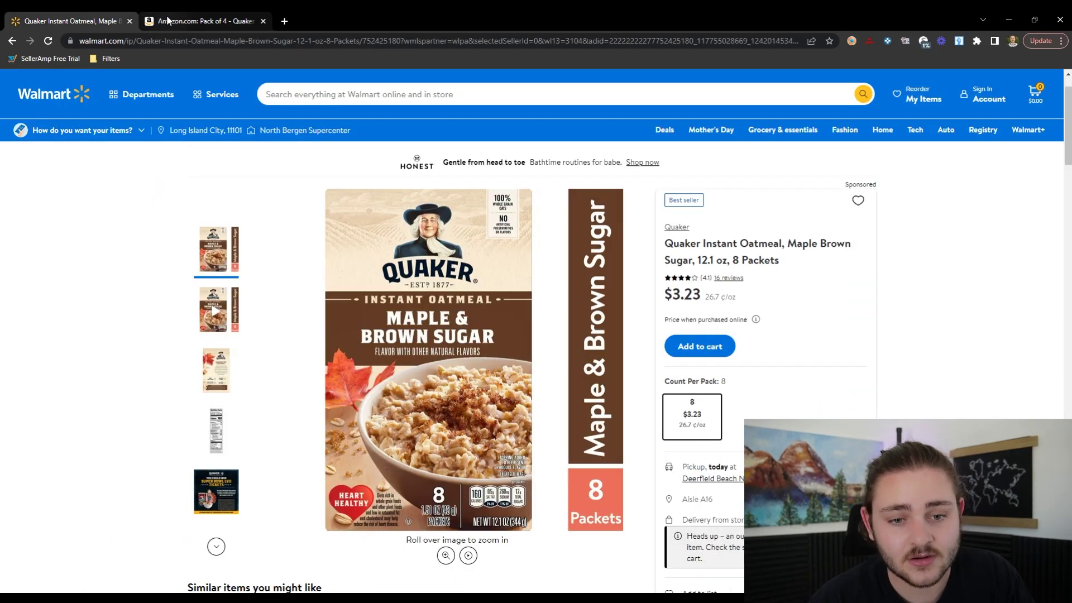
left_click(167, 21)
key("ctrl+shift+Tab")
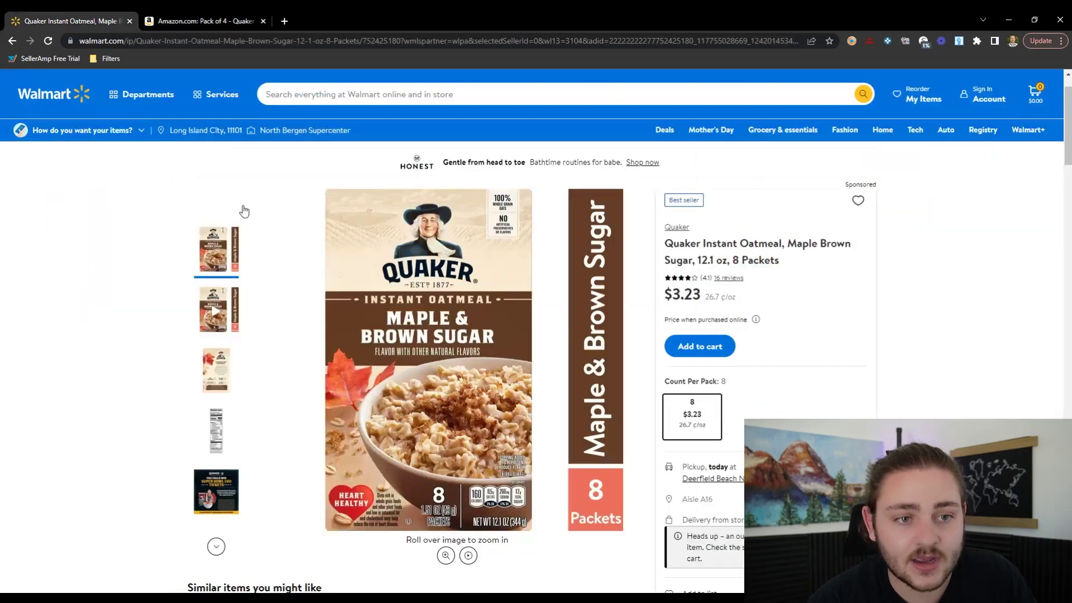
key("ctrl+Tab")
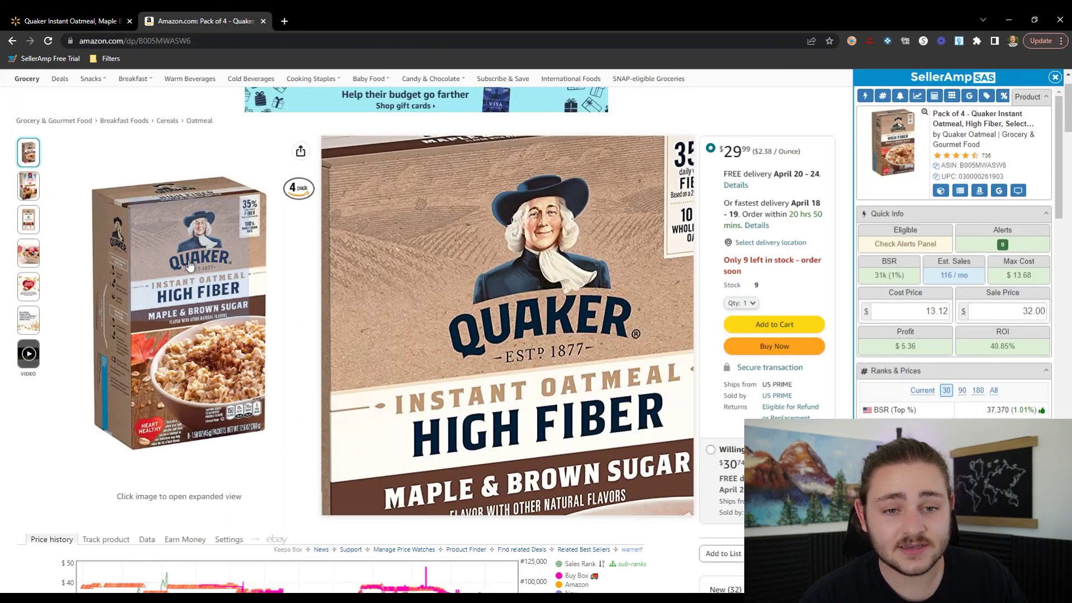
Examine the Amazon oatmeal's three-month Keepa graphs, and check its product images against Walmart's nutrition facts image.
scroll(515, 293, "down", 5)
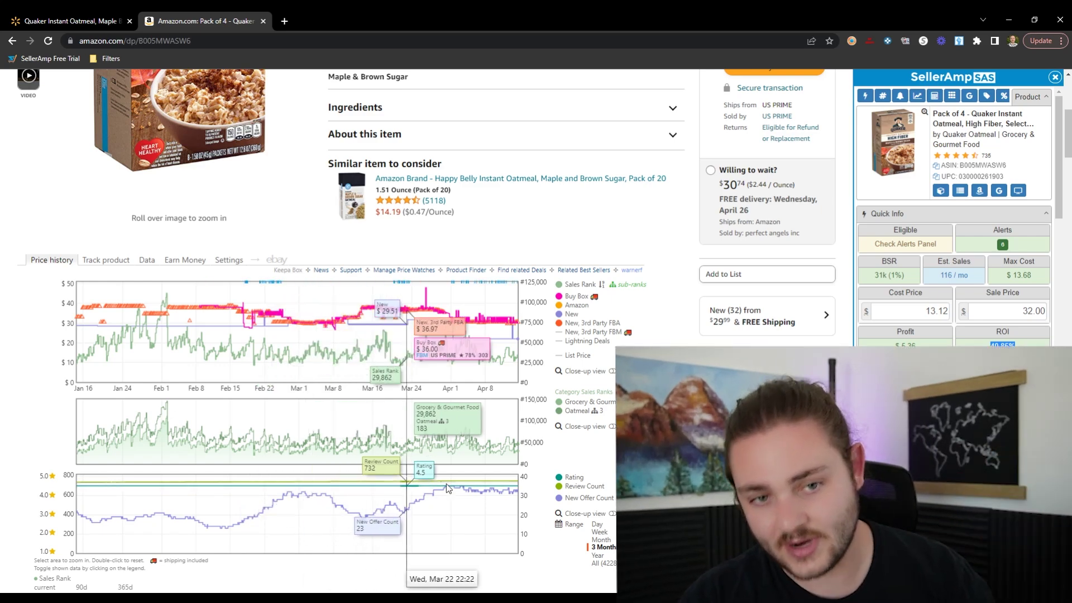
scroll(335, 480, "up", 6)
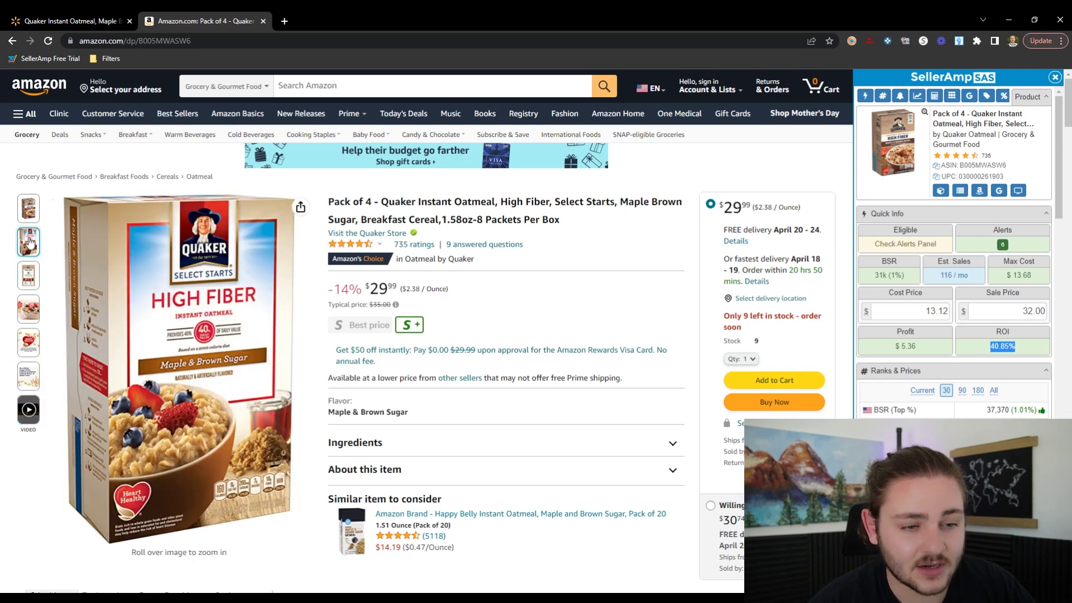
left_click(73, 25)
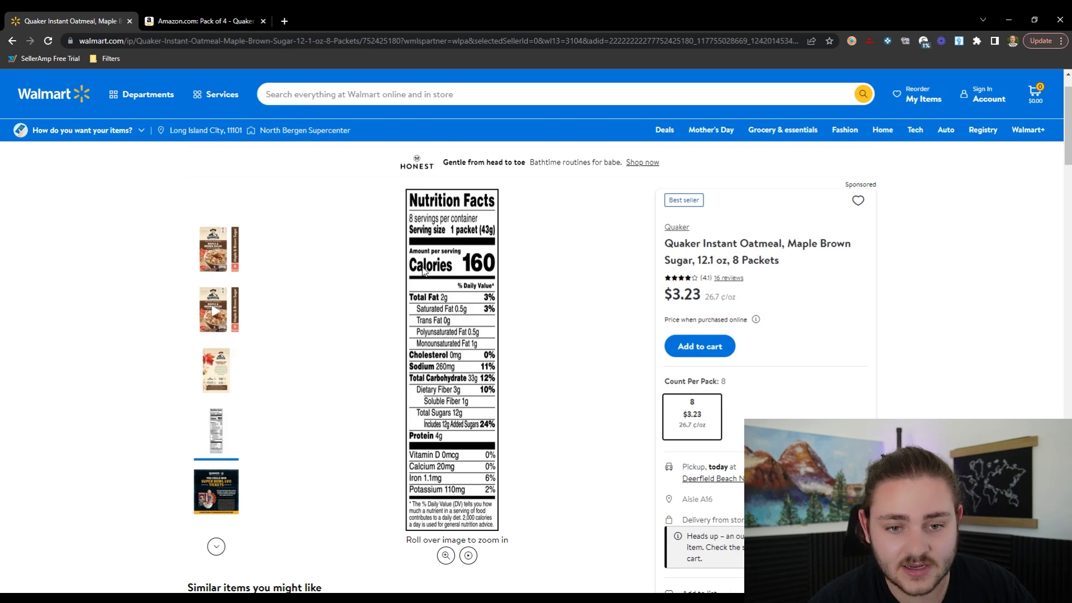
left_click(201, 20)
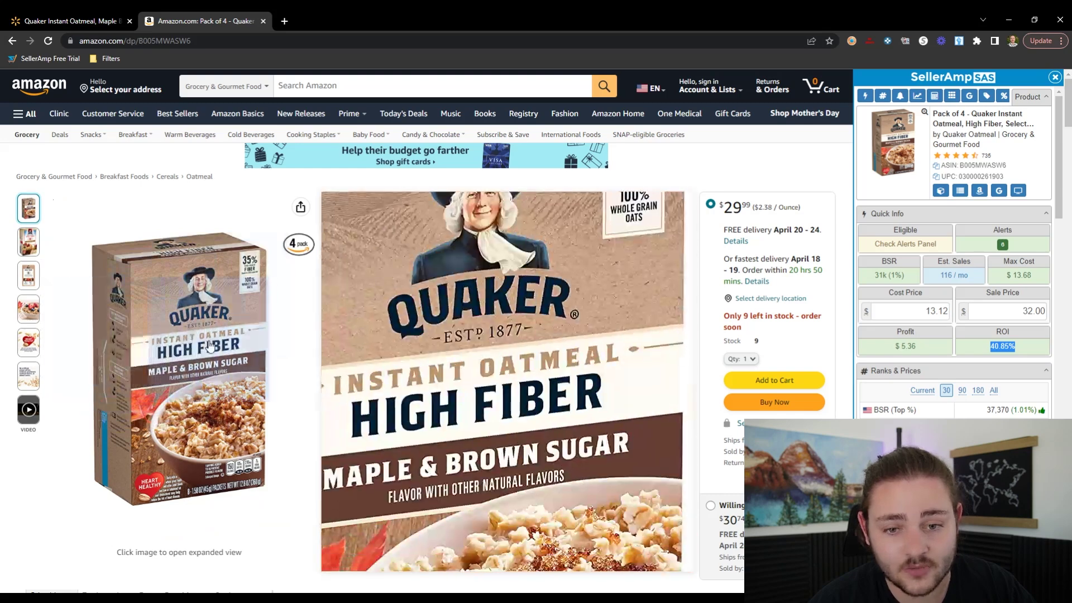
Look through Walmart's oatmeal product images, including the nutrition facts, ingredients and side panels, for a UPC barcode.
left_click(110, 22)
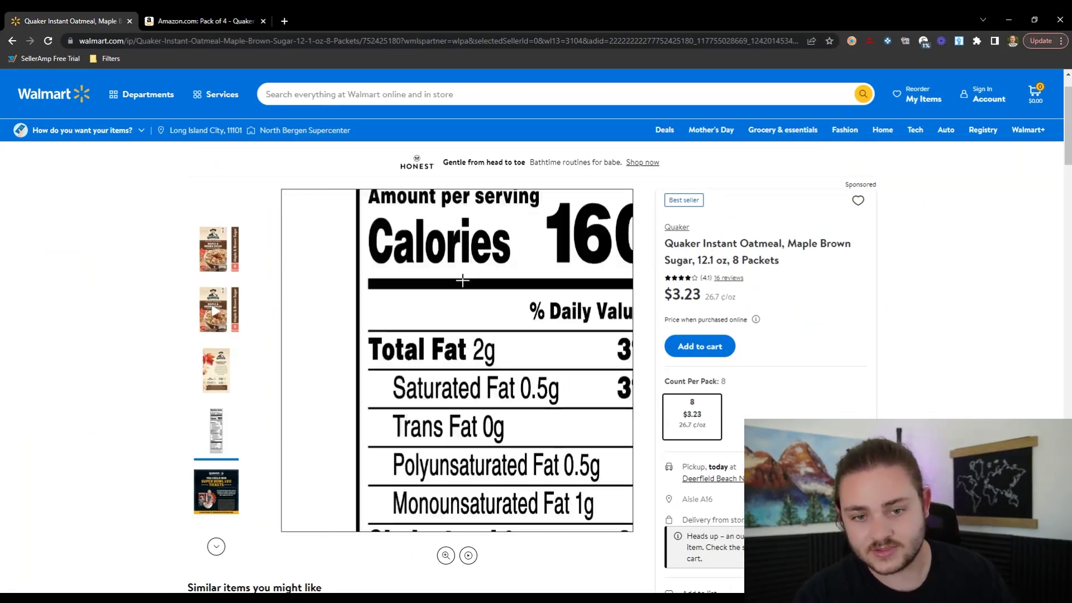
scroll(318, 487, "down", 5)
scroll(368, 452, "up", 5)
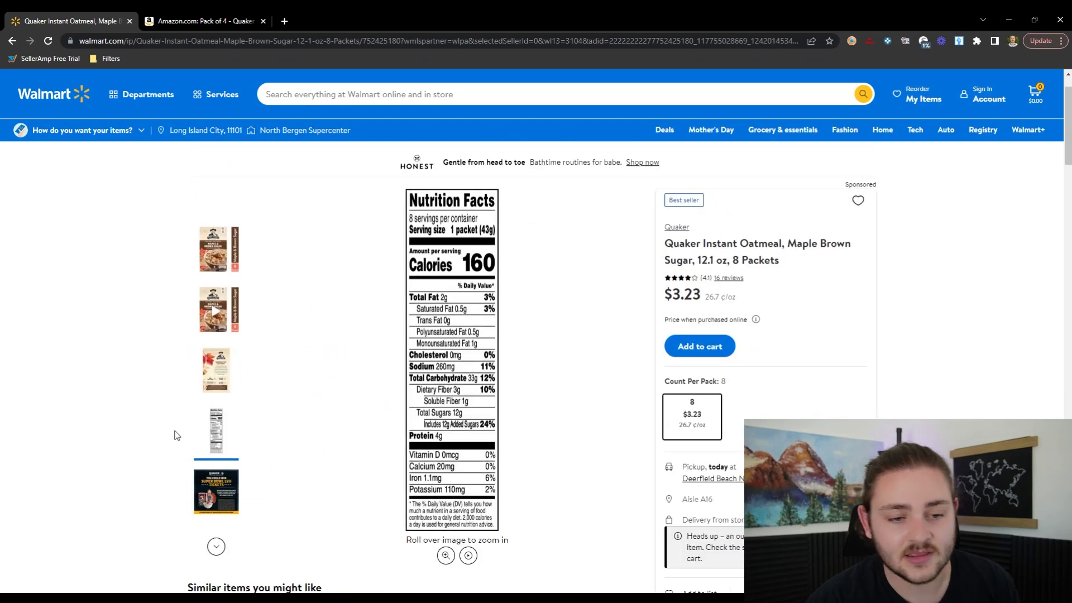
left_click(216, 545)
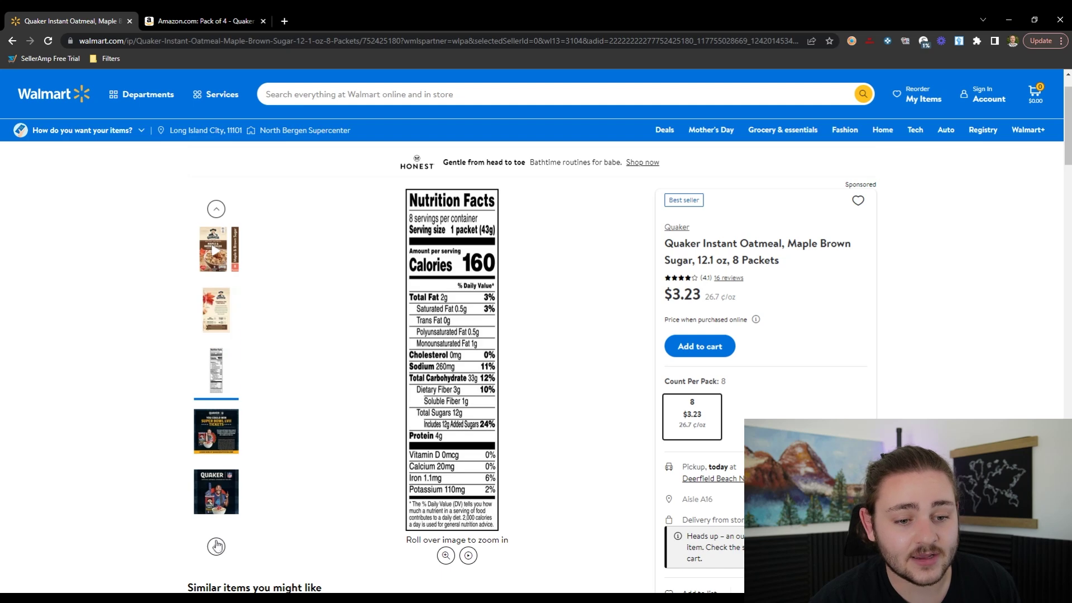
left_click(216, 546)
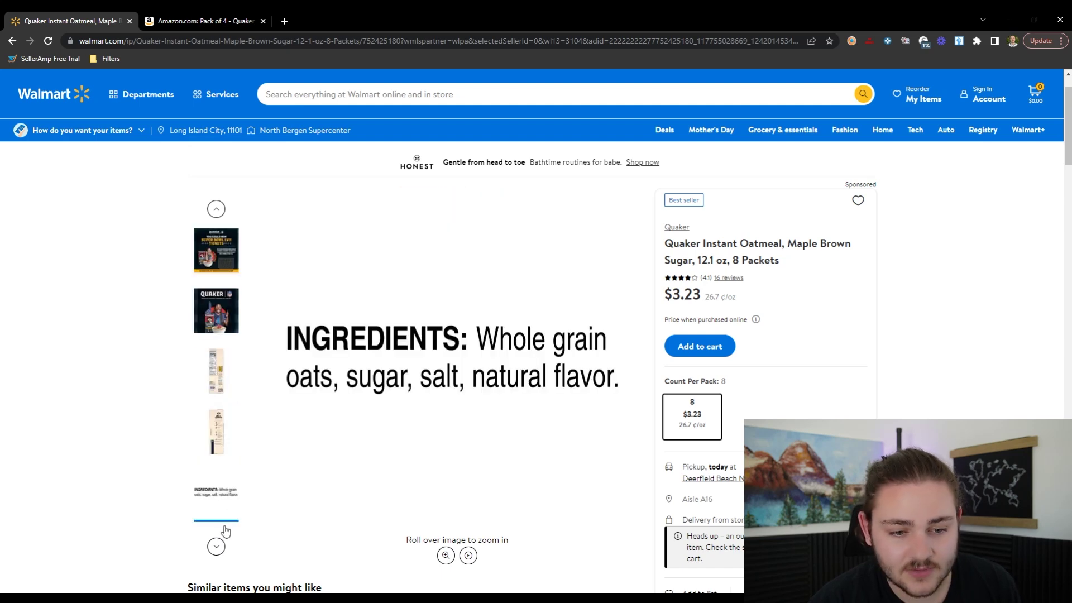
left_click(216, 546)
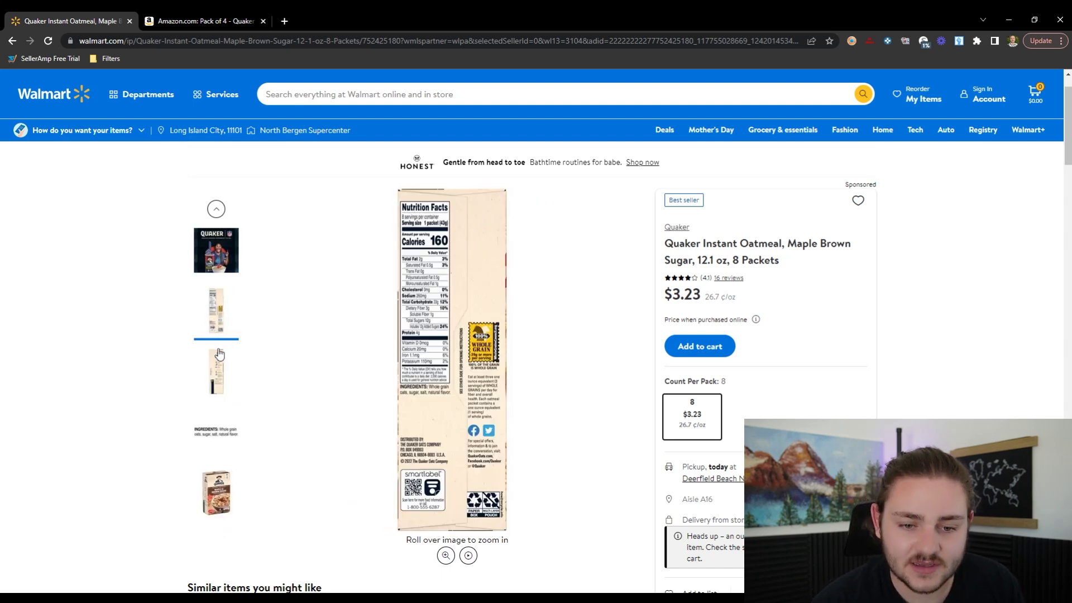
Highlight the Amazon oatmeal's UPC in SellerAmp, and compare the Amazon listing with Walmart's Maple & Brown Sugar box.
left_click(167, 23)
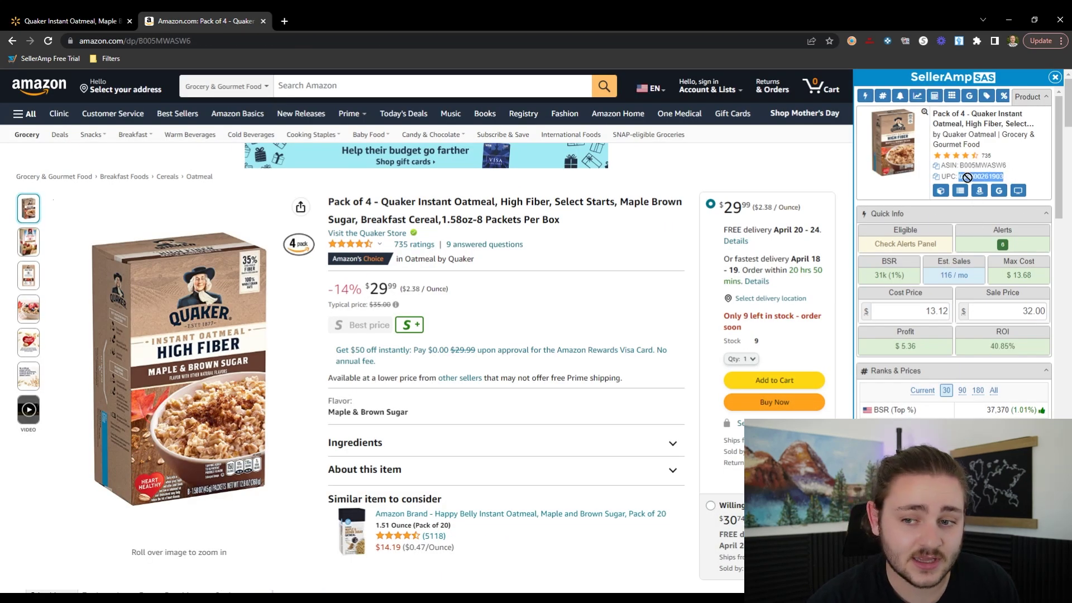
key("ctrl+Tab")
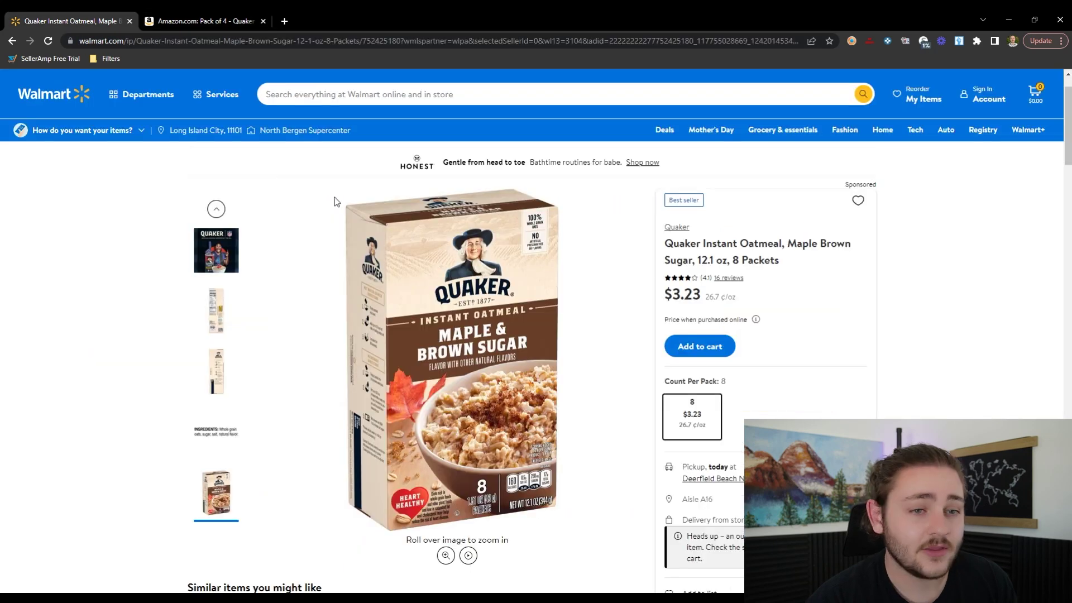
key("ctrl+Tab")
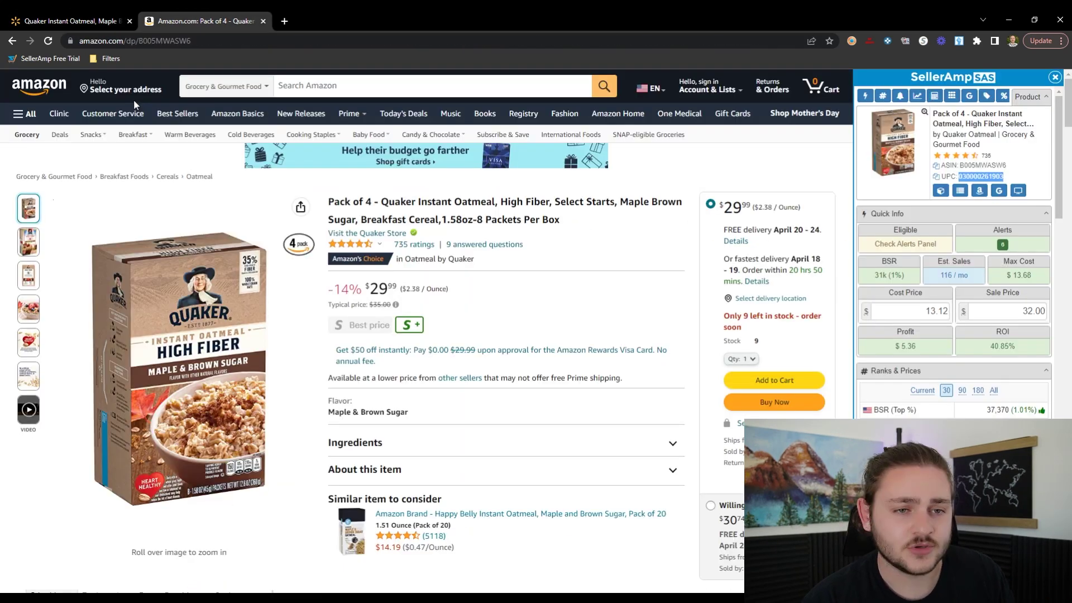
left_click(110, 18)
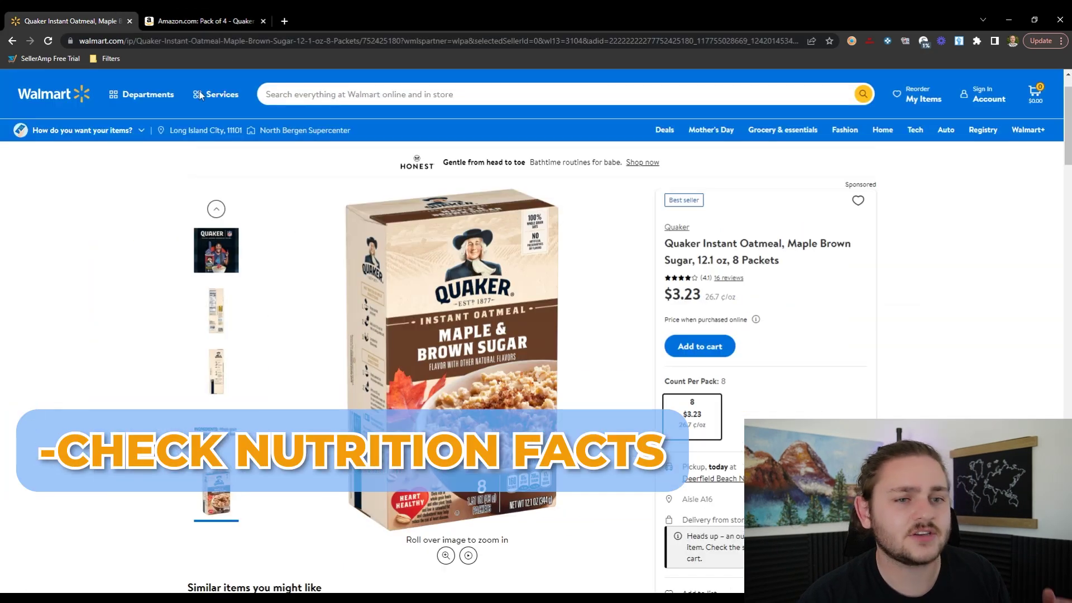
left_click(227, 20)
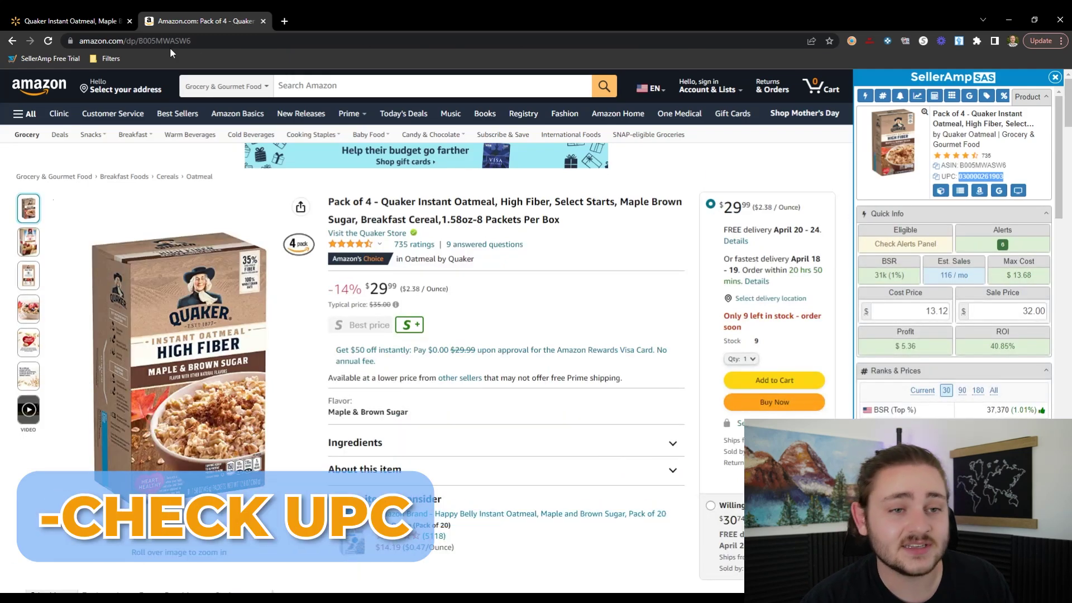
left_click(98, 17)
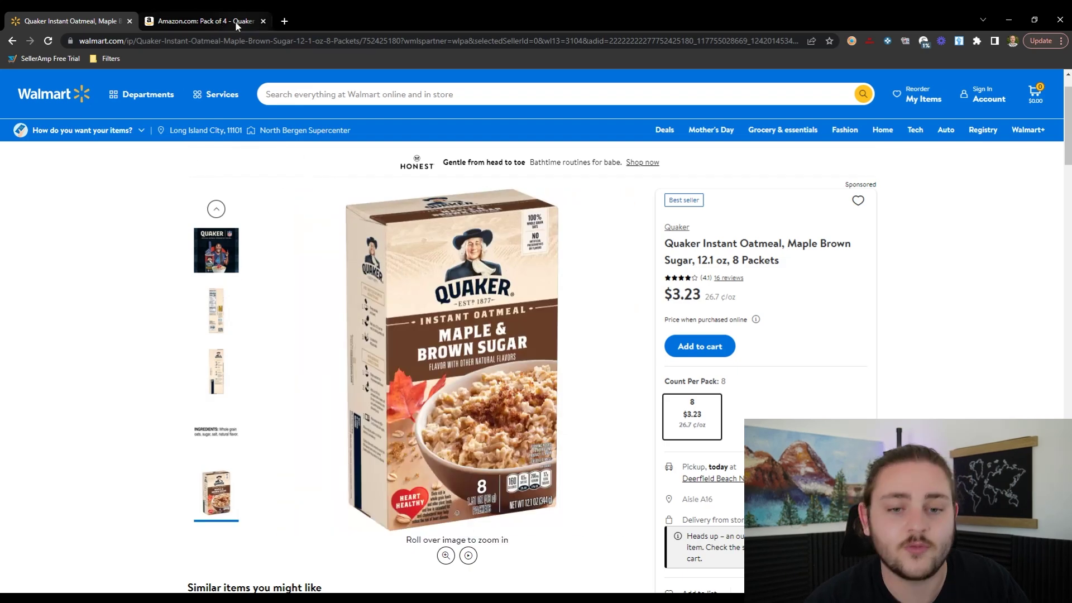
left_click(235, 21)
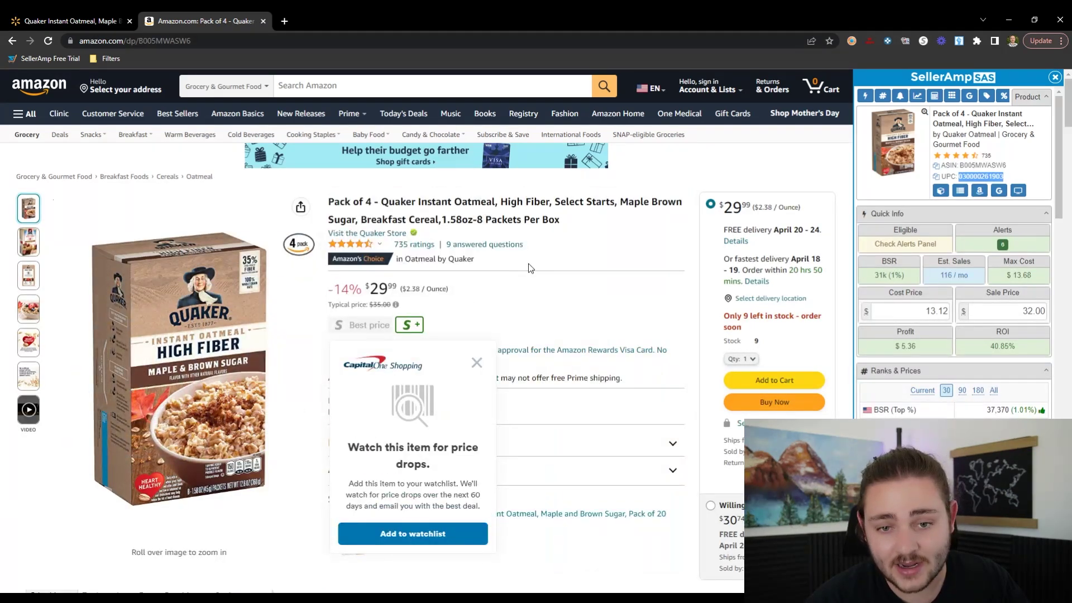